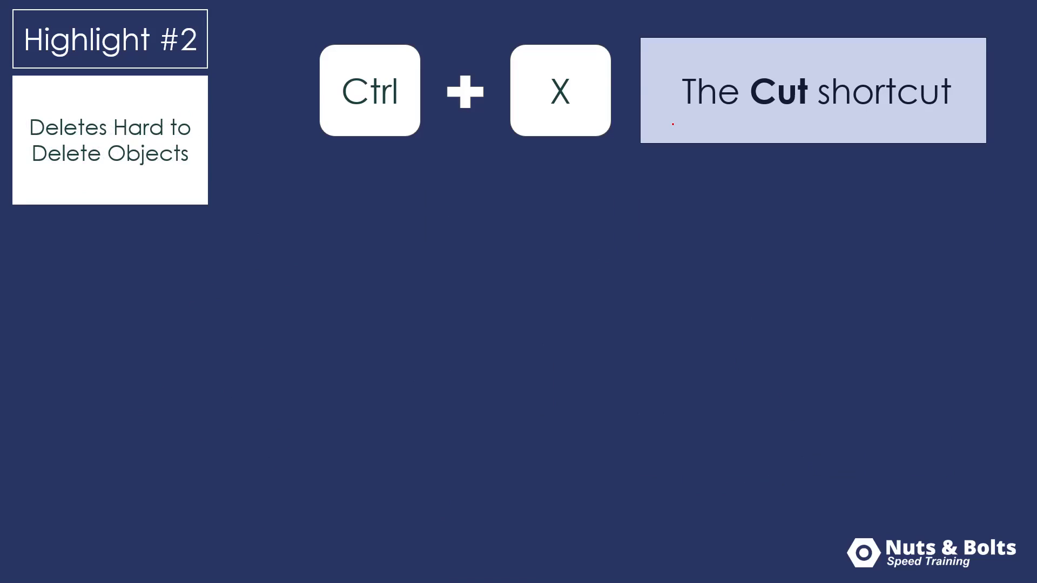
- Underline 'The Cut shortcut' and 'Deletes Hard to Delete Objects' in red, then arrow Word's Delete and Backspace graphics
left_click_drag(673, 124, 905, 140)
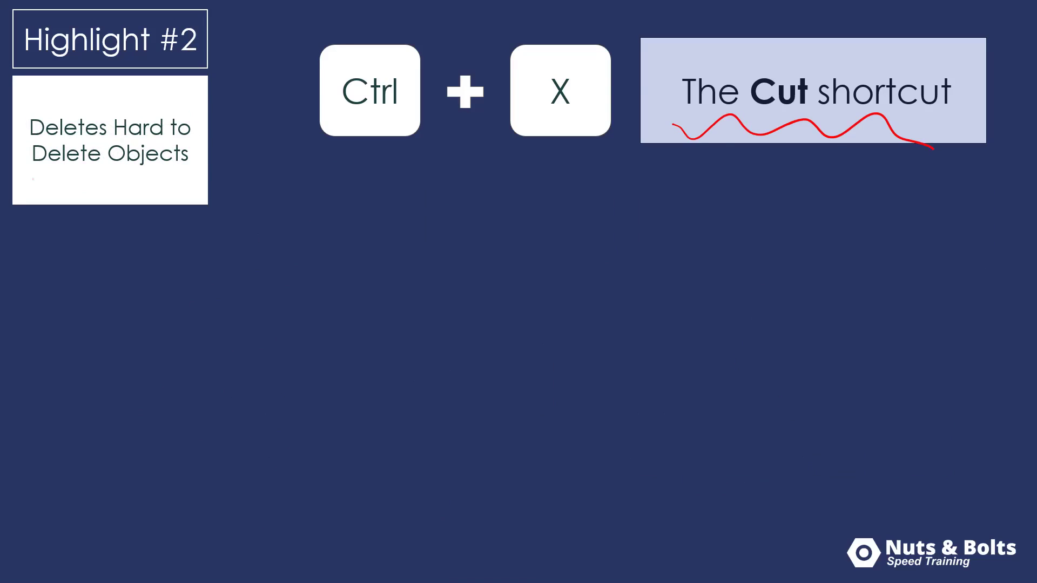
left_click_drag(33, 178, 193, 190)
key("Right")
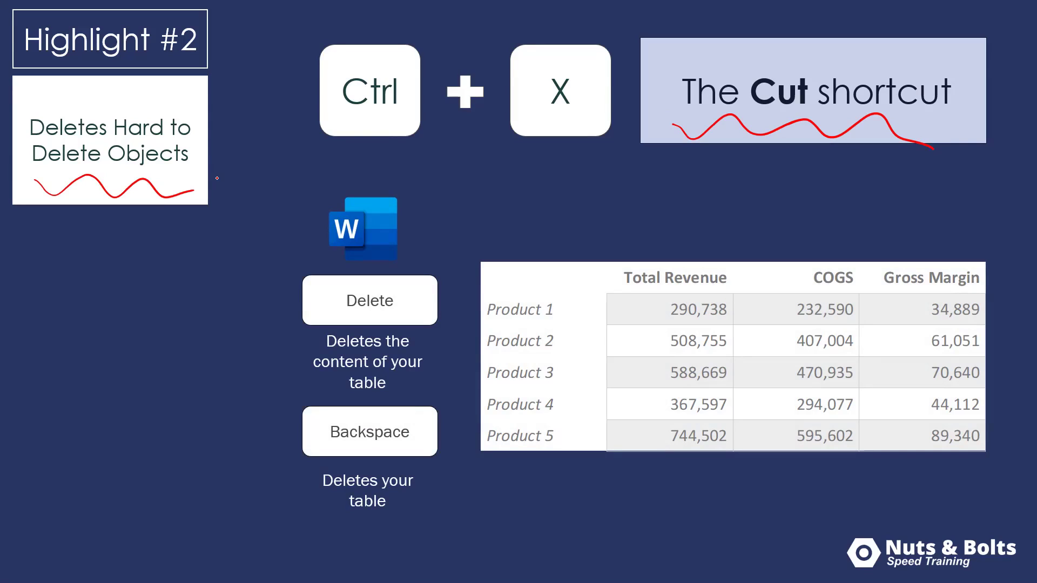
left_click_drag(239, 331, 270, 299)
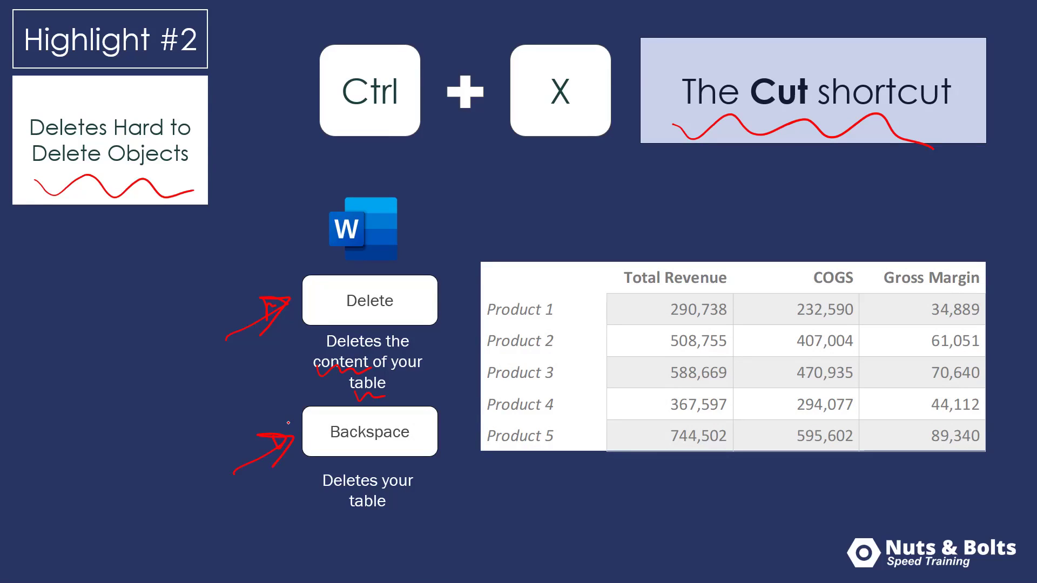
left_click_drag(716, 245, 723, 224)
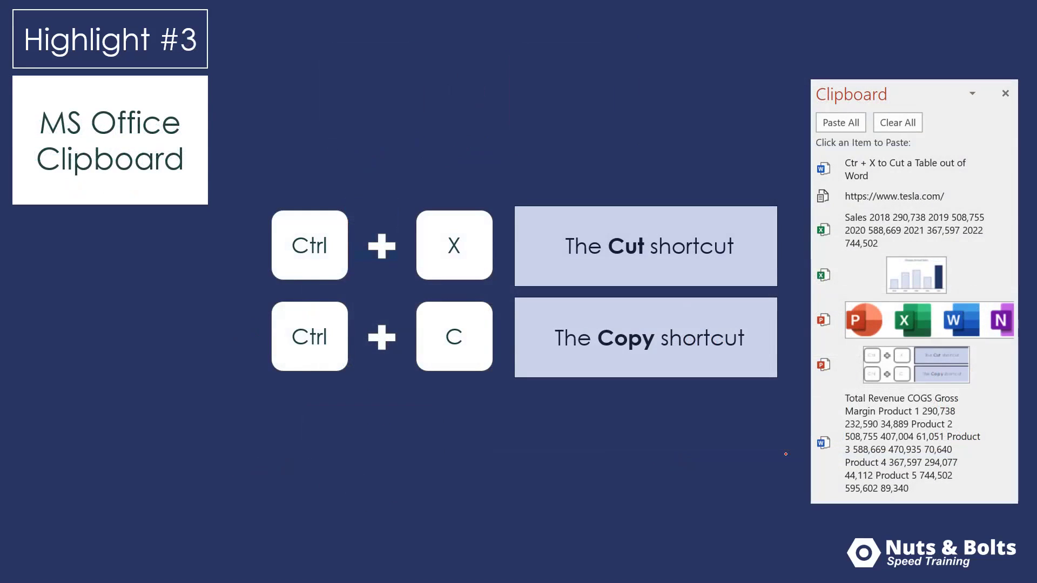
- Cloud the MS Office Clipboard box in red, arrow to Ctrl+X and Ctrl+C, and handwrite 24
mouse_move(164, 86)
left_mouse_down()
mouse_move(47, 85)
mouse_move(43, 184)
mouse_move(165, 214)
mouse_move(221, 127)
mouse_move(178, 80)
left_mouse_up()
mouse_move(94, 222)
left_mouse_down()
mouse_move(93, 269)
mouse_move(172, 262)
mouse_move(205, 242)
mouse_move(196, 280)
left_mouse_up()
mouse_move(95, 299)
left_mouse_down()
mouse_move(100, 366)
mouse_move(207, 320)
mouse_move(217, 359)
left_mouse_up()
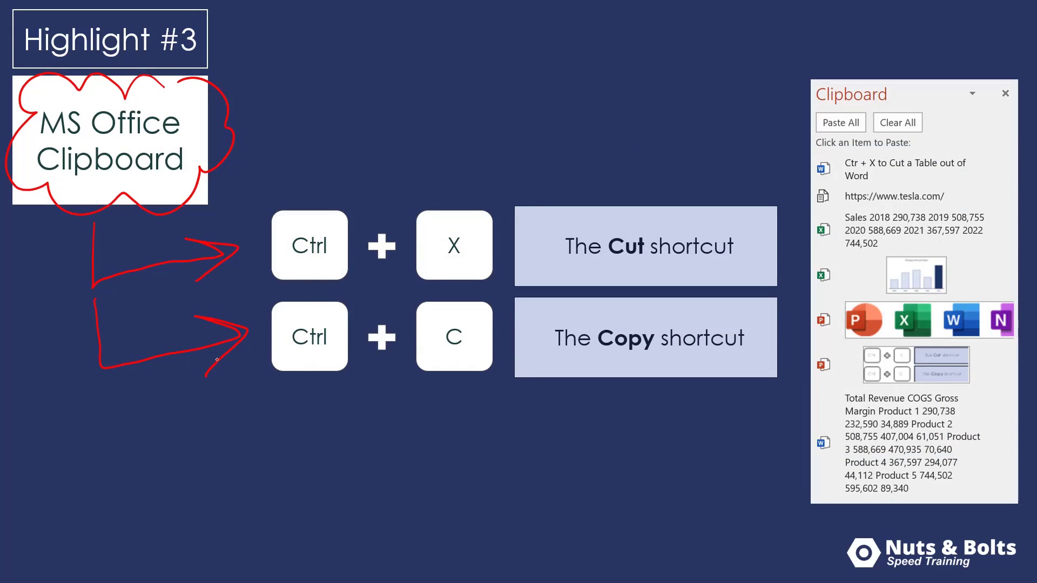
left_click_drag(544, 115, 554, 111)
left_click_drag(571, 71, 604, 98)
left_click_drag(586, 68, 598, 145)
- Circle each clipboard item's Word, Excel and PowerPoint icon and draw a cloud around the handwritten 24
mouse_move(825, 152)
left_mouse_down()
mouse_move(827, 190)
mouse_move(835, 152)
left_mouse_up()
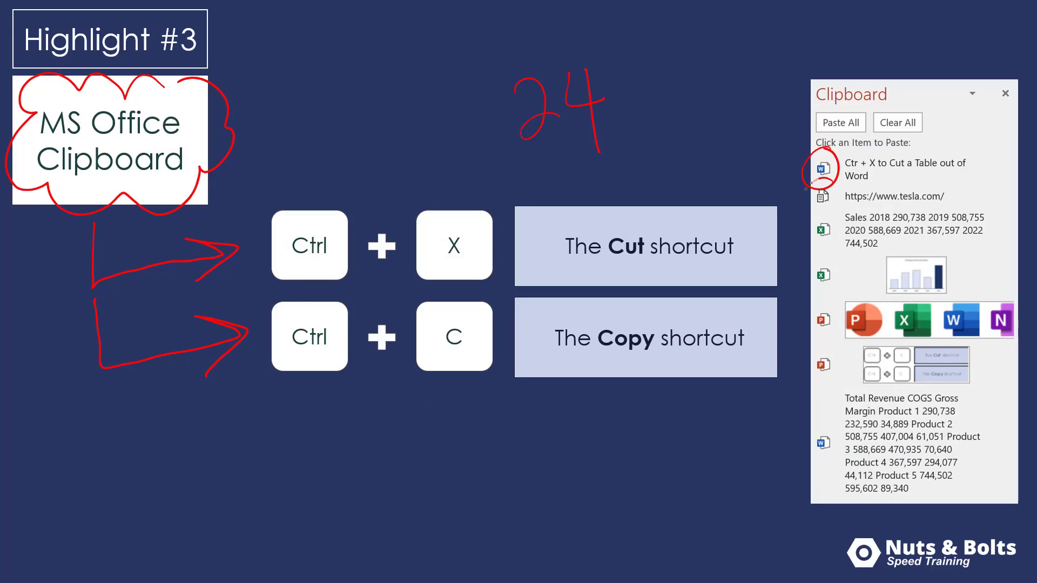
mouse_move(806, 188)
left_mouse_down()
mouse_move(843, 190)
mouse_move(830, 249)
left_mouse_up()
left_click_drag(833, 309, 835, 320)
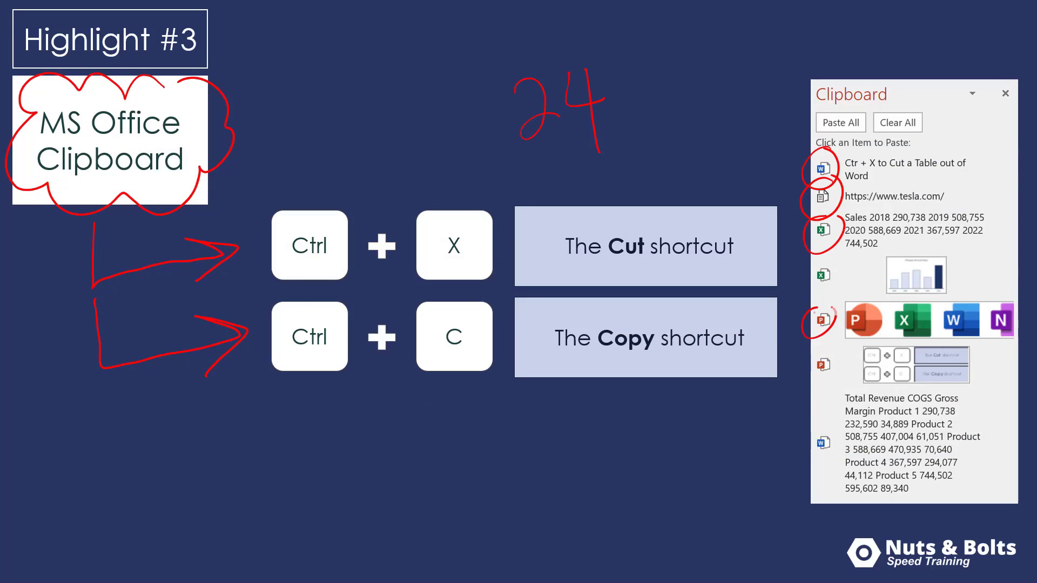
left_click_drag(816, 476, 834, 414)
mouse_move(508, 35)
left_mouse_down()
mouse_move(478, 139)
mouse_move(600, 160)
mouse_move(640, 54)
mouse_move(564, 41)
left_mouse_up()
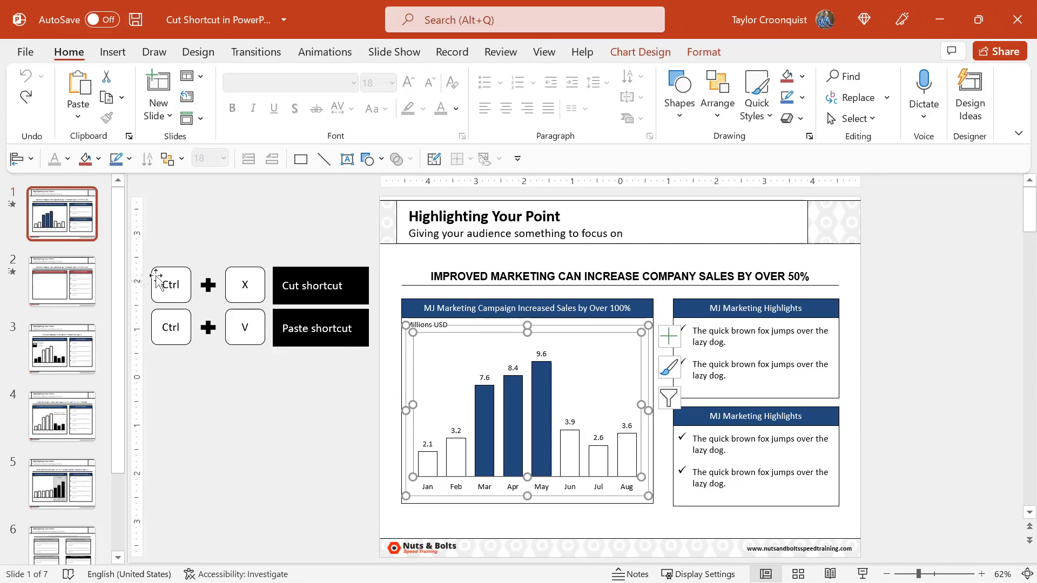
- Cut the monthly sales bar chart from slide 1 and paste it into slide 2's empty chart box
left_click(65, 289)
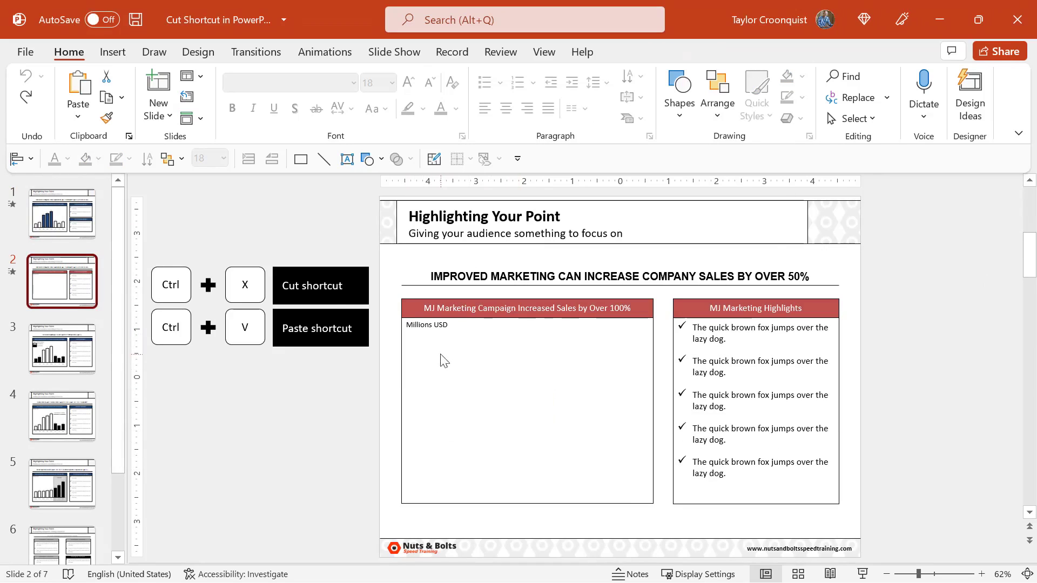
left_click(91, 210)
left_click(528, 324)
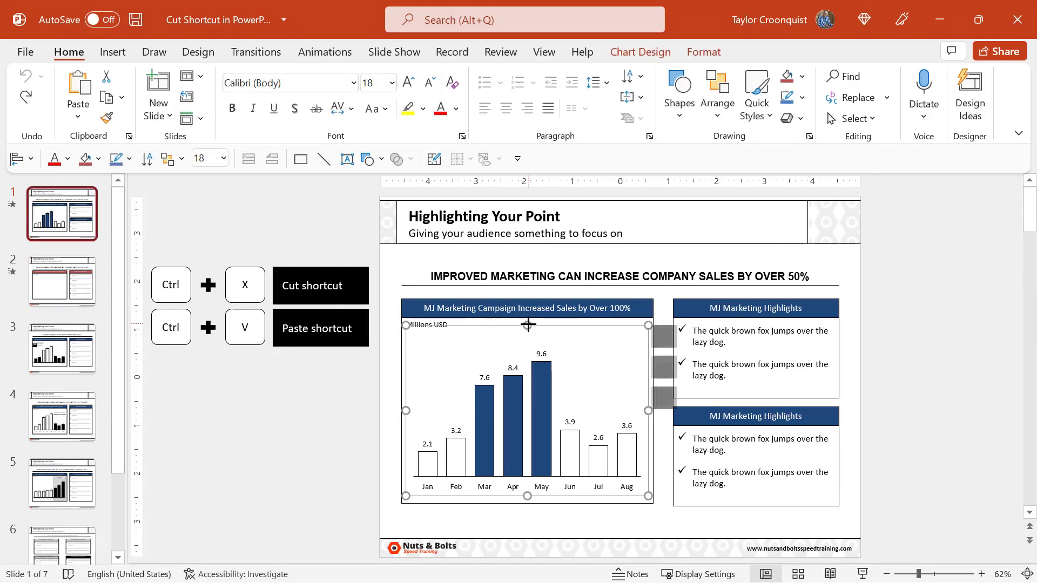
key("ctrl+x")
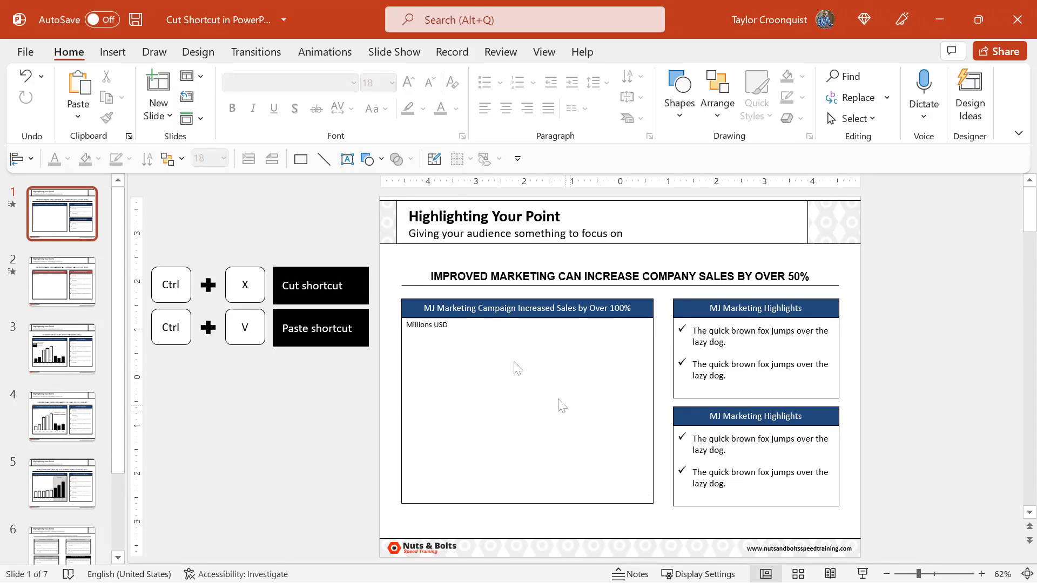
left_click(85, 277)
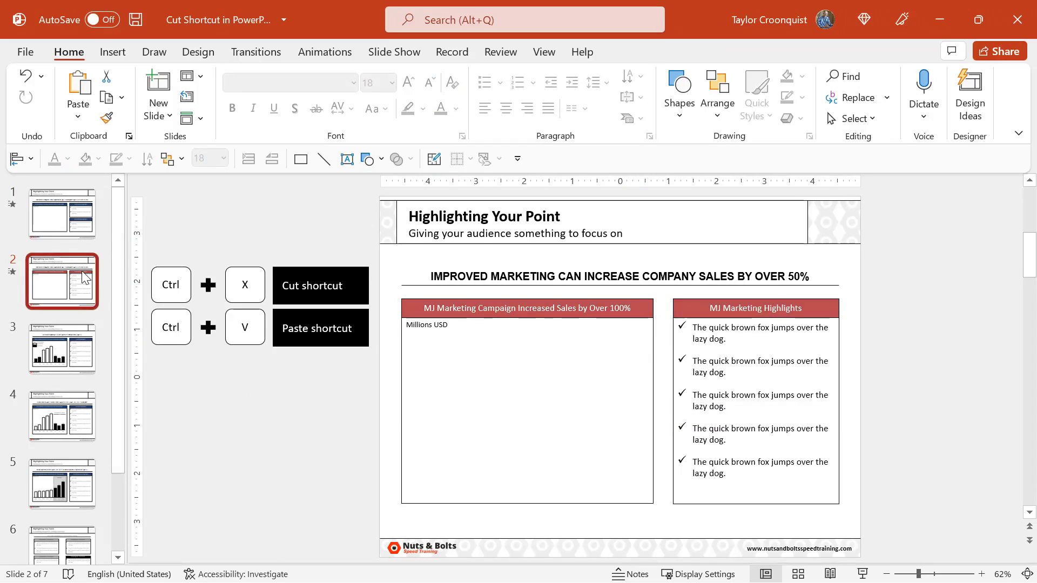
key("ctrl+v")
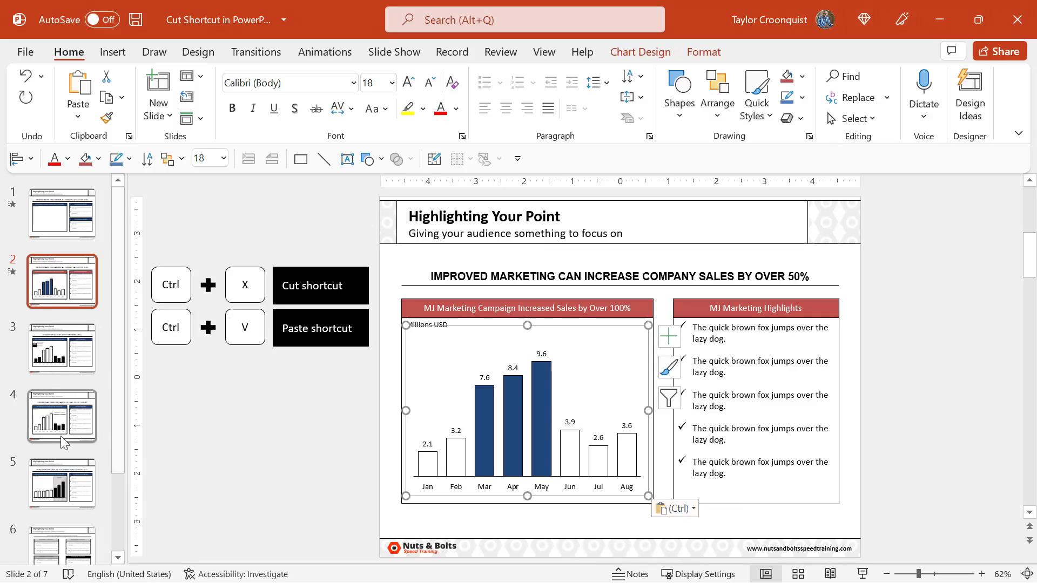
left_click(56, 476)
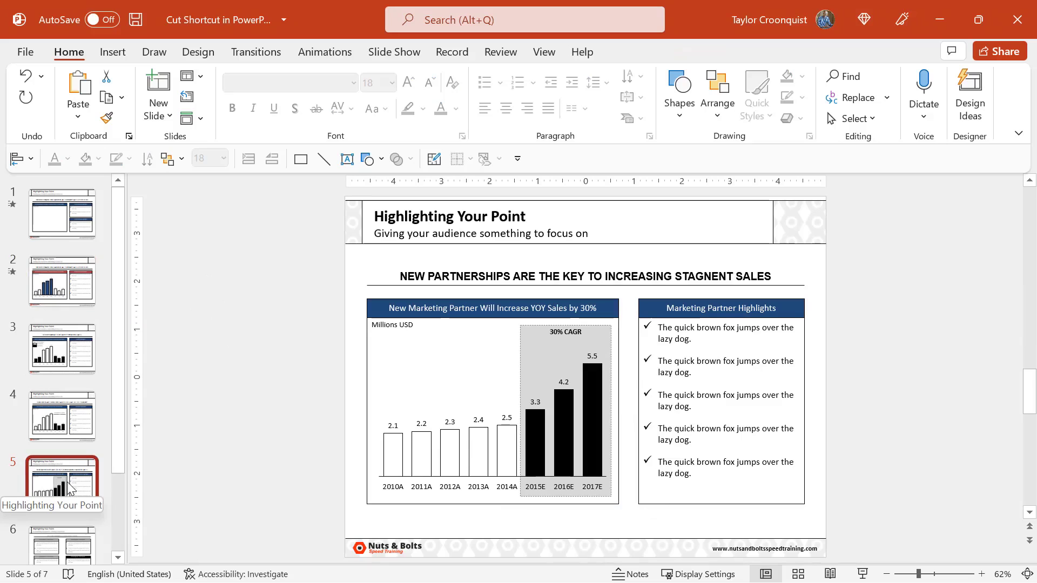
- Cut slide 5 and paste it after the new deck's title slide using Keep Source Formatting
key("ctrl+x")
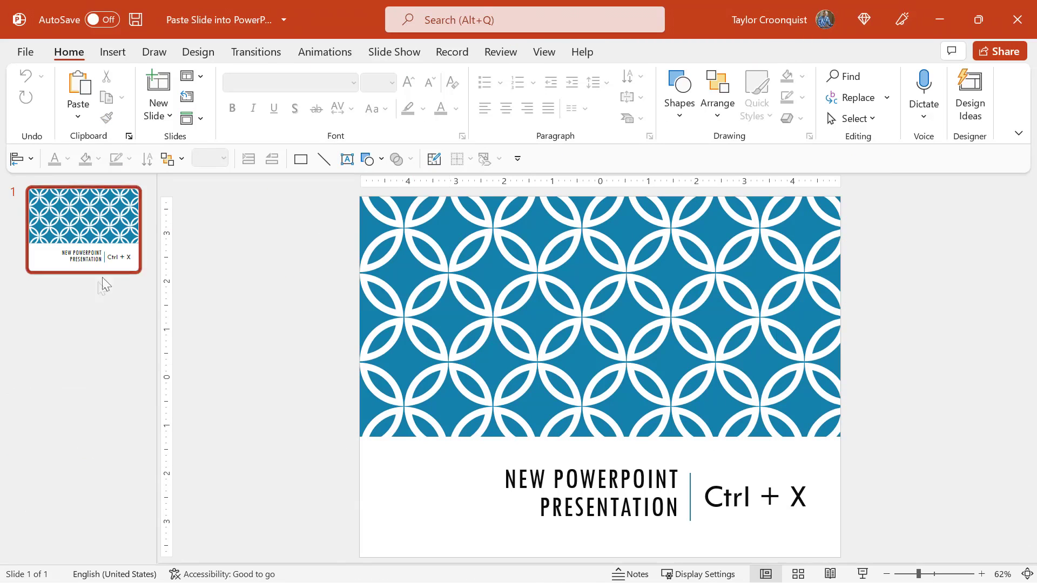
left_click(88, 292)
key("ctrl+v")
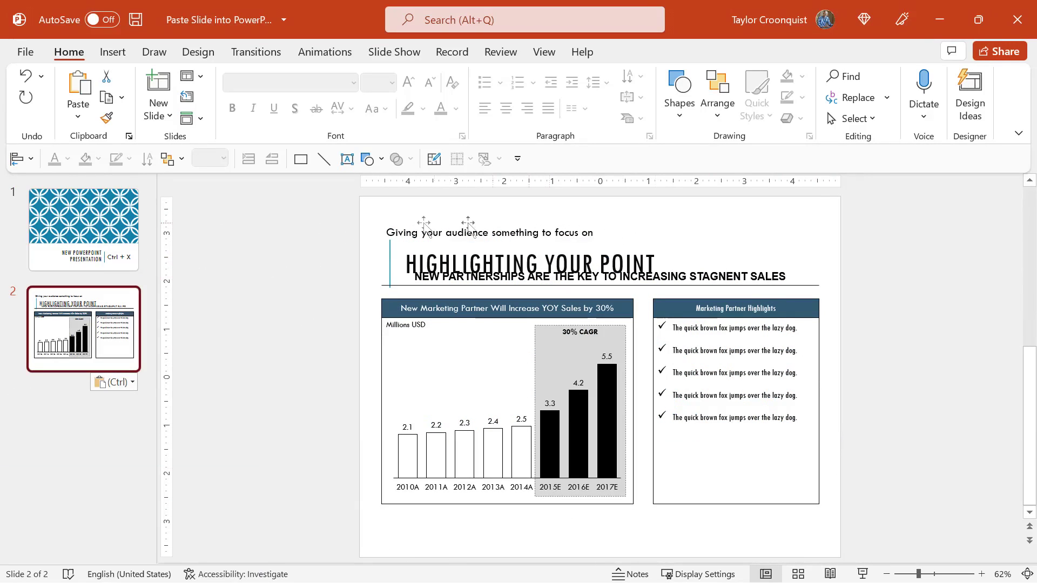
left_click(128, 383)
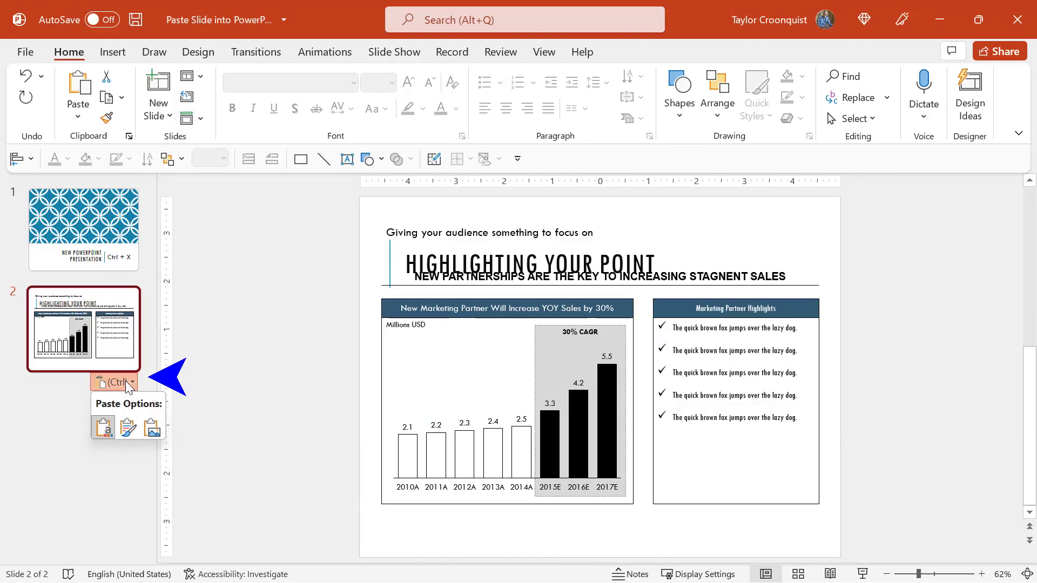
left_click(127, 429)
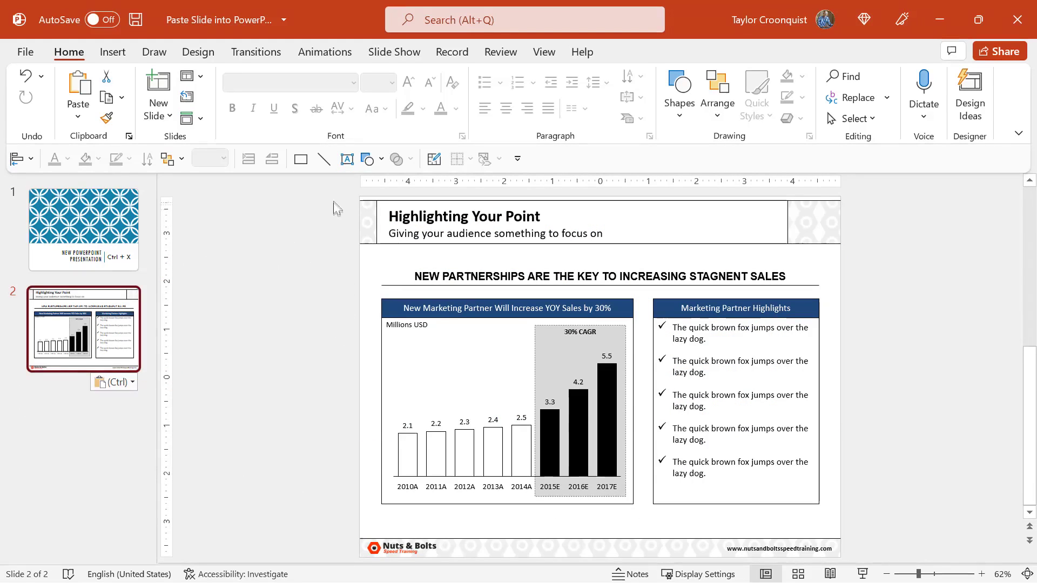
left_click_drag(372, 242, 872, 562)
left_click(983, 403)
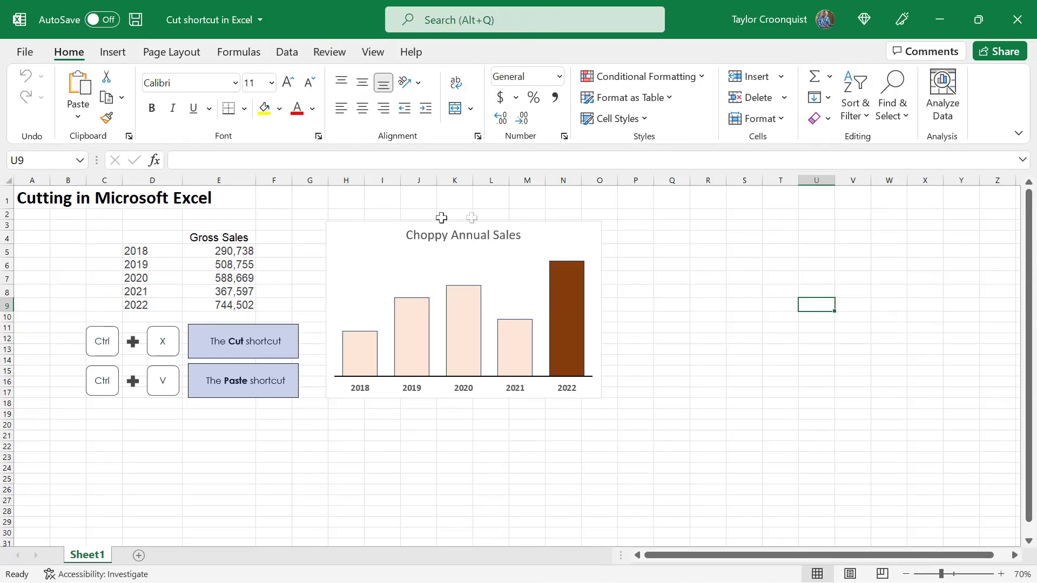
- Move the Gross Sales table from D4:E9 down to D20:E25
left_click_drag(153, 236, 223, 305)
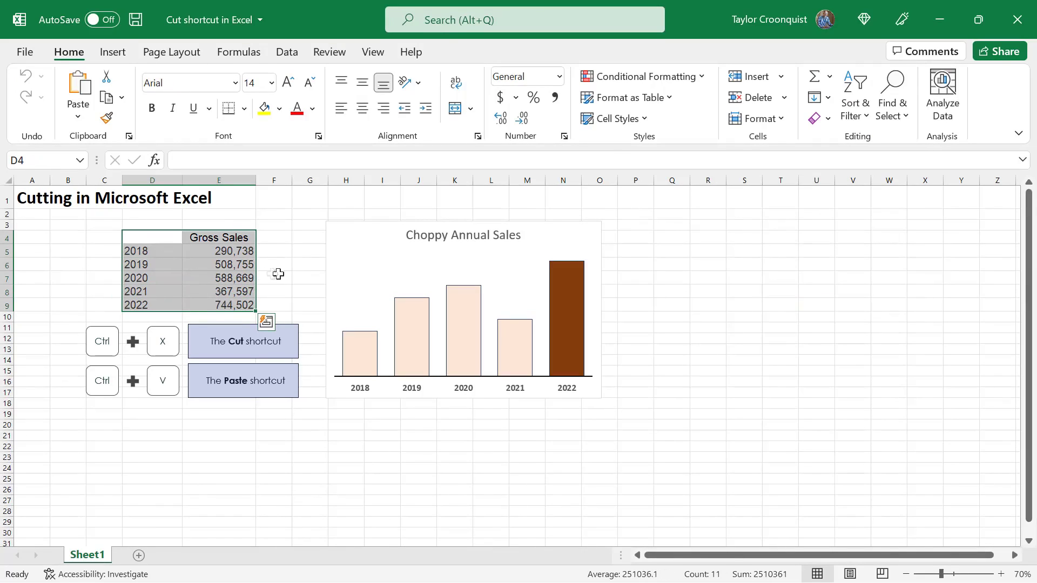
key("ctrl+x")
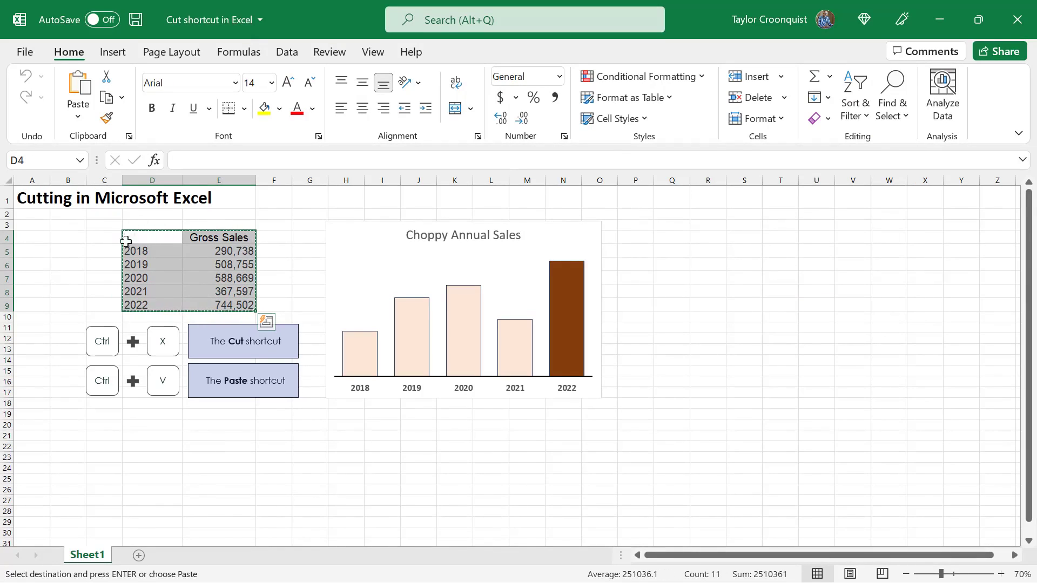
left_click(139, 425)
key("ctrl+v")
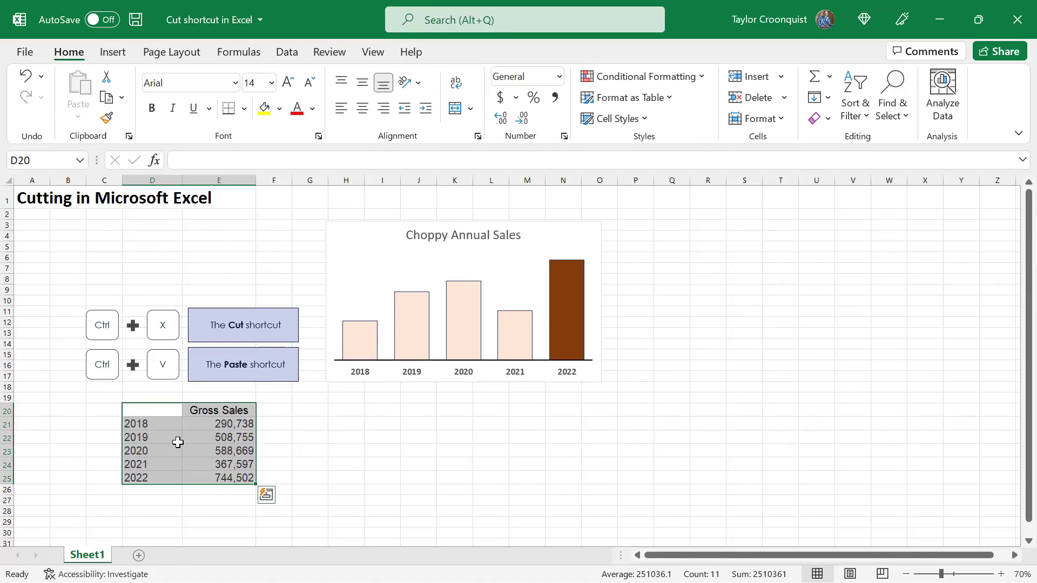
- Cut the Choppy Annual Sales chart and move the Gross Sales table up to D3:E8
left_click(359, 220)
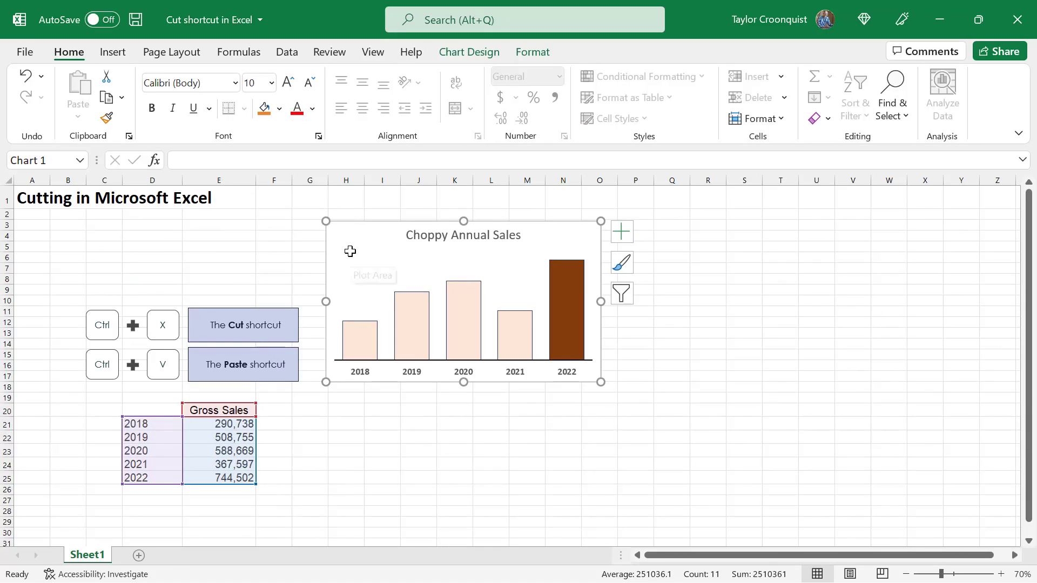
key("ctrl+x")
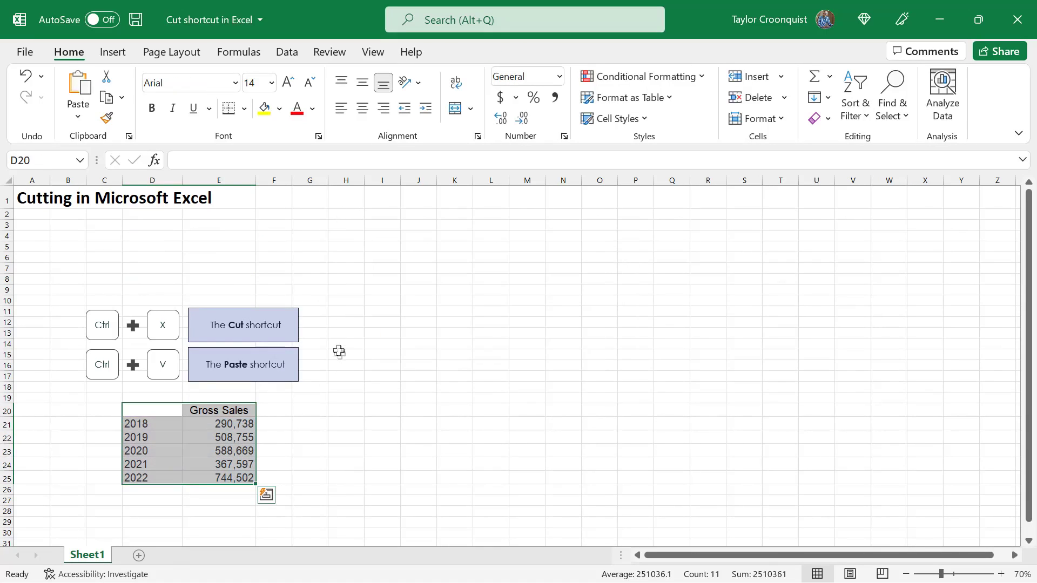
left_click_drag(146, 408, 215, 476)
key("ctrl+x")
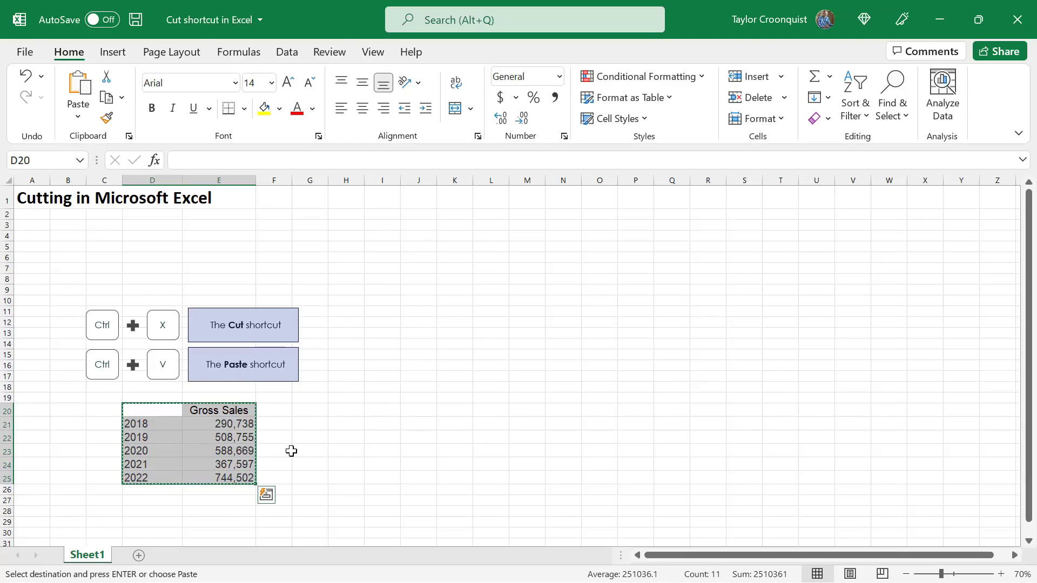
left_click(156, 226)
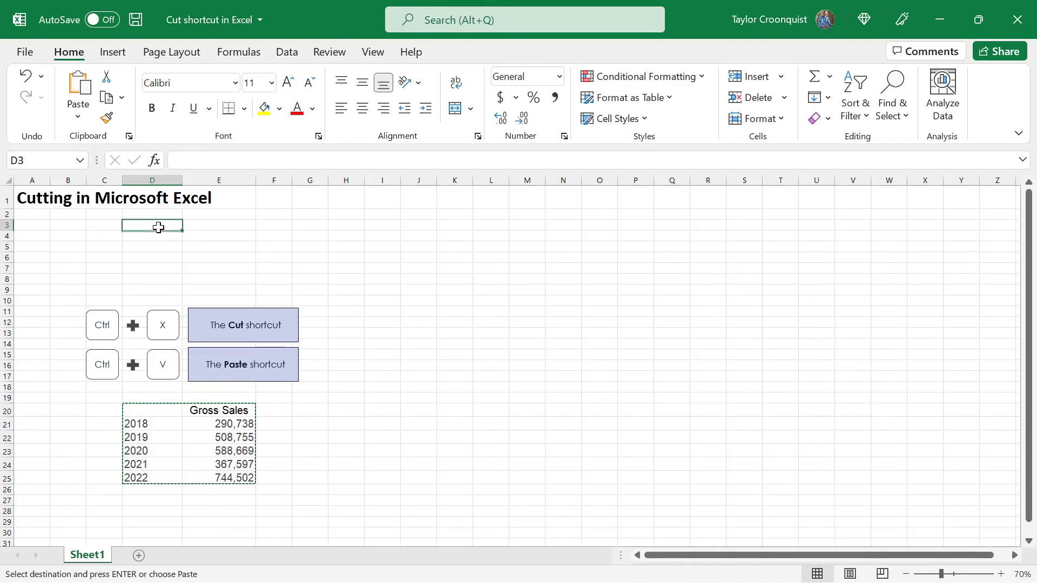
key("ctrl+v")
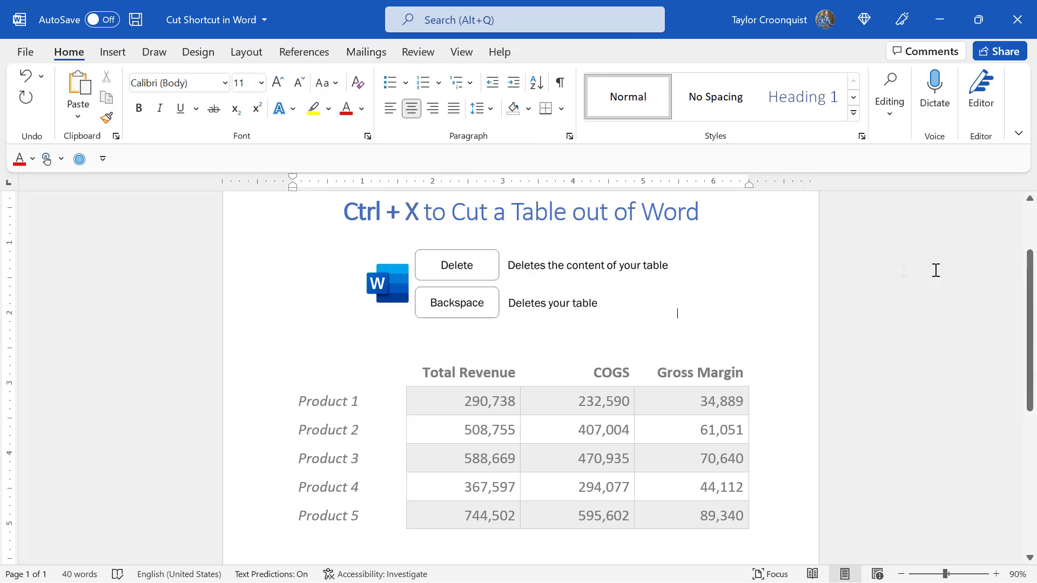
left_click(352, 404)
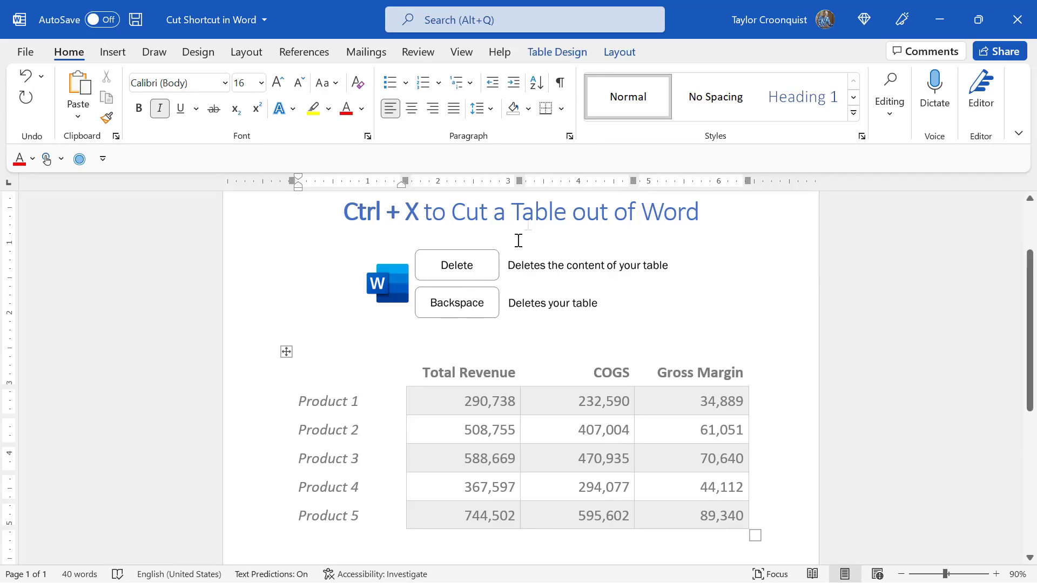
left_click(574, 50)
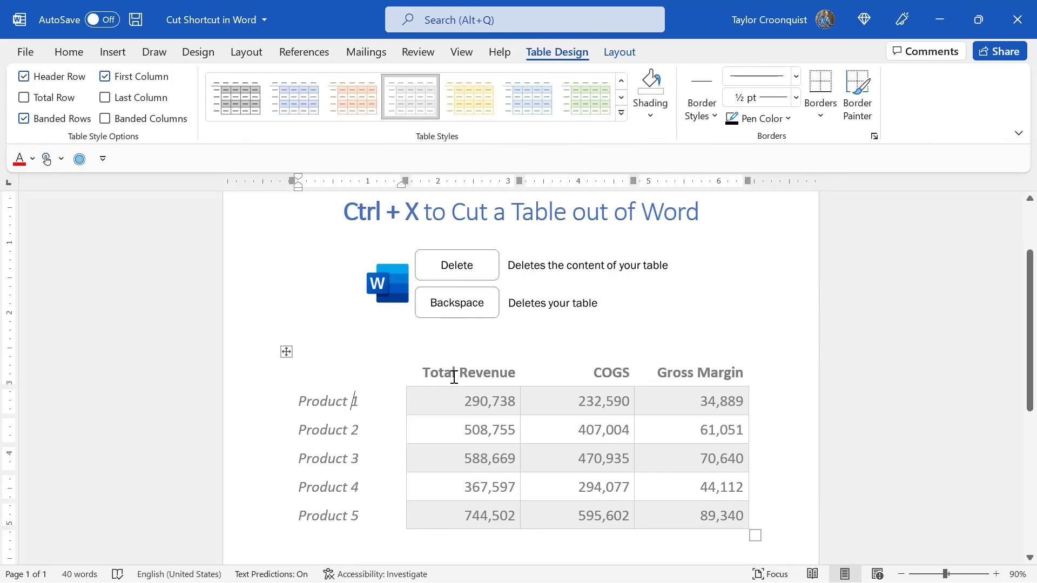
left_click(287, 353)
key("Delete")
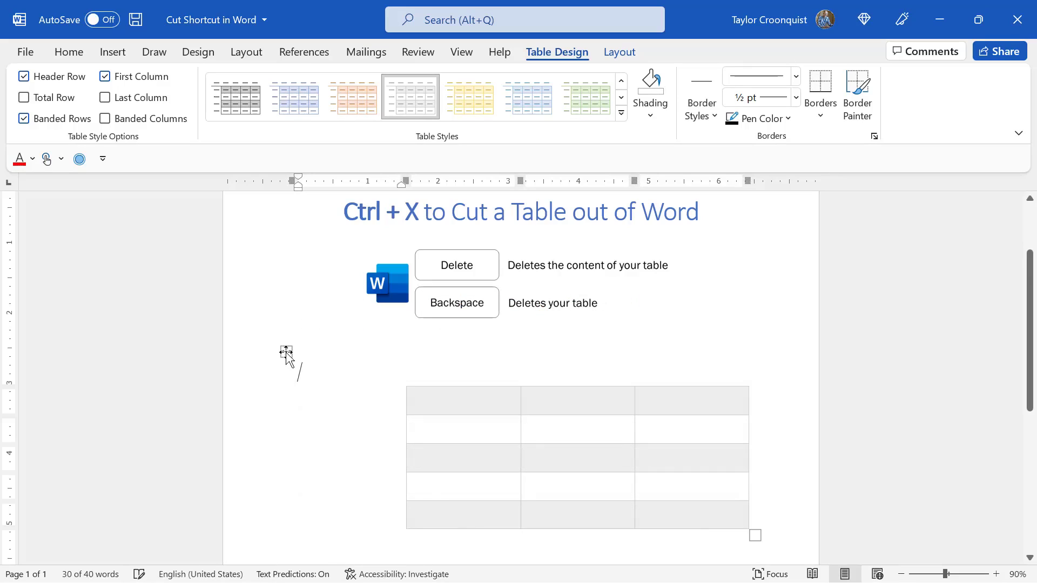
mouse_move(340, 367)
left_mouse_down()
mouse_move(593, 436)
mouse_move(693, 515)
left_mouse_up()
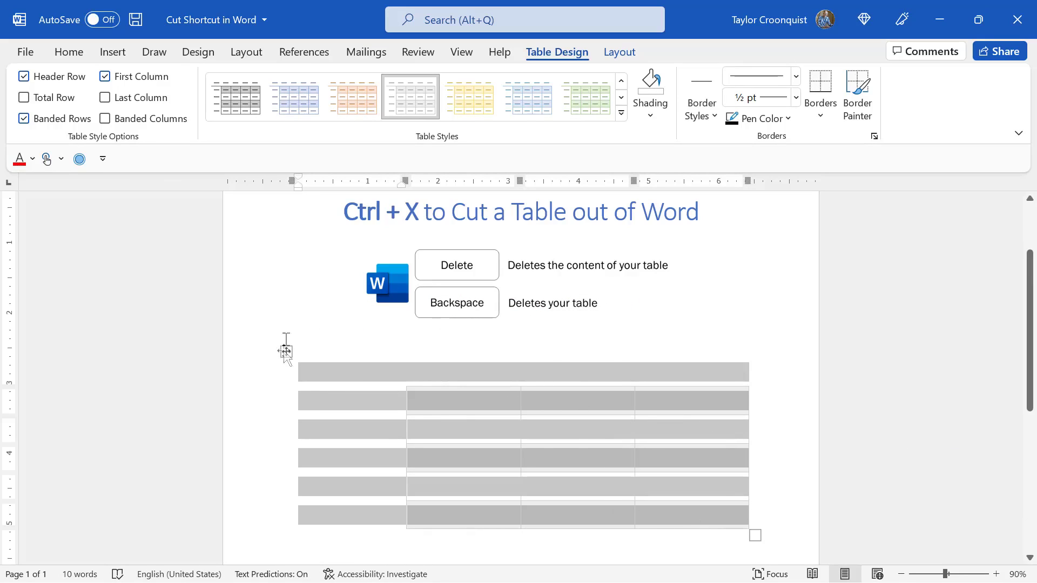
key("ctrl+z")
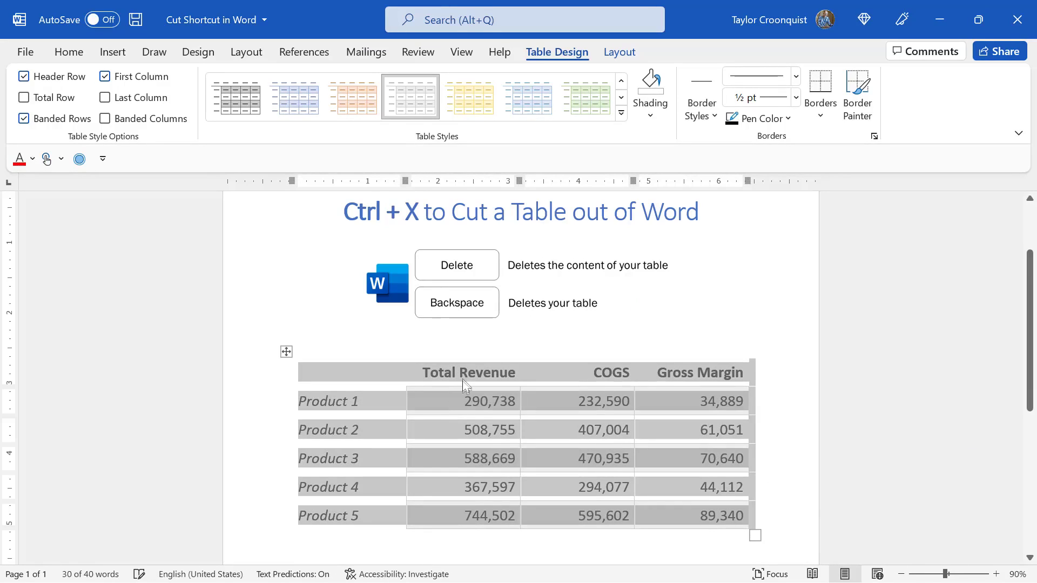
left_click_drag(463, 372, 545, 511)
key("Delete")
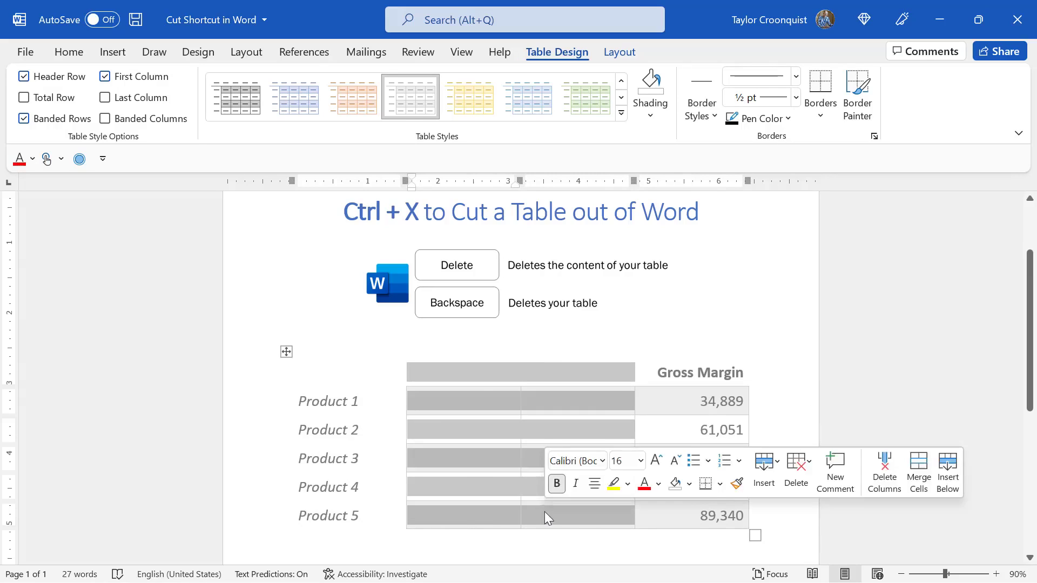
key("ctrl+z")
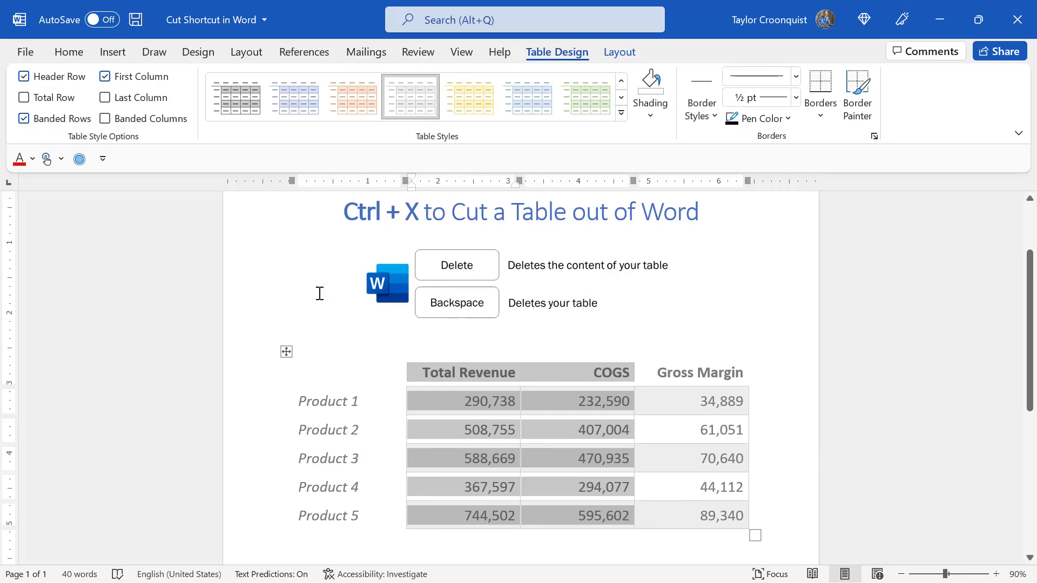
left_click(283, 352)
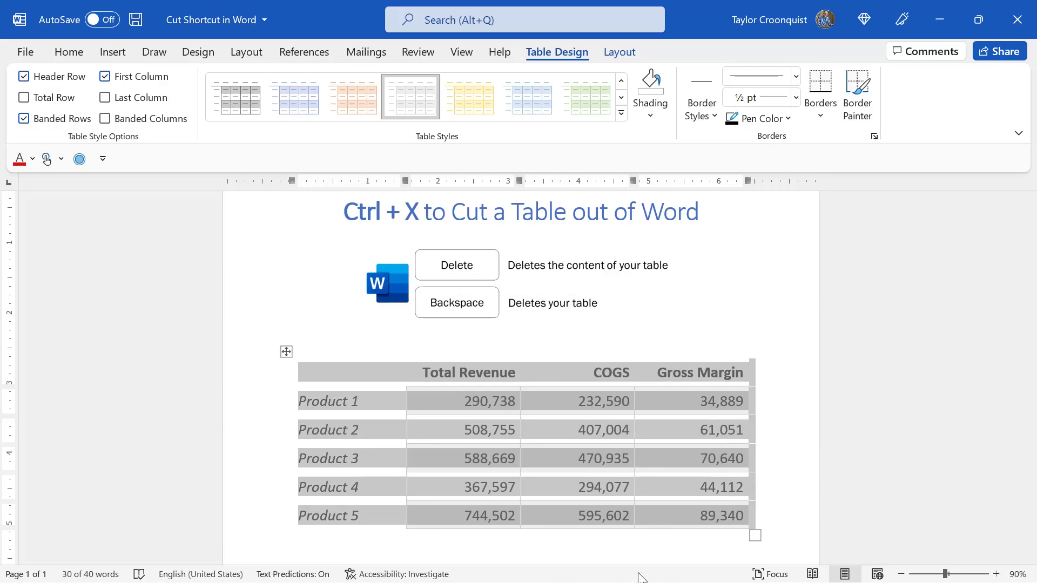
key("ctrl+x")
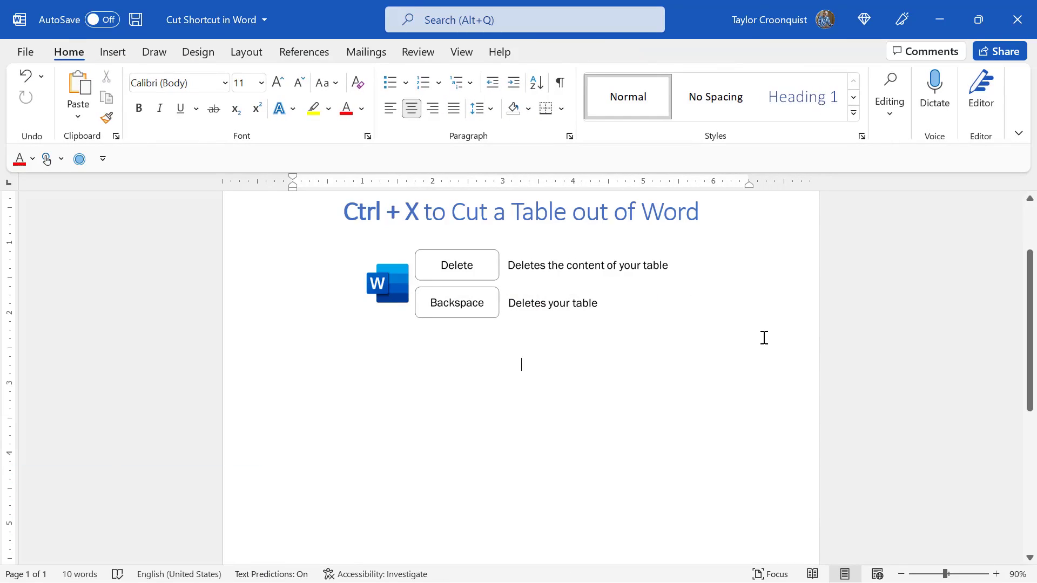
left_click(445, 271)
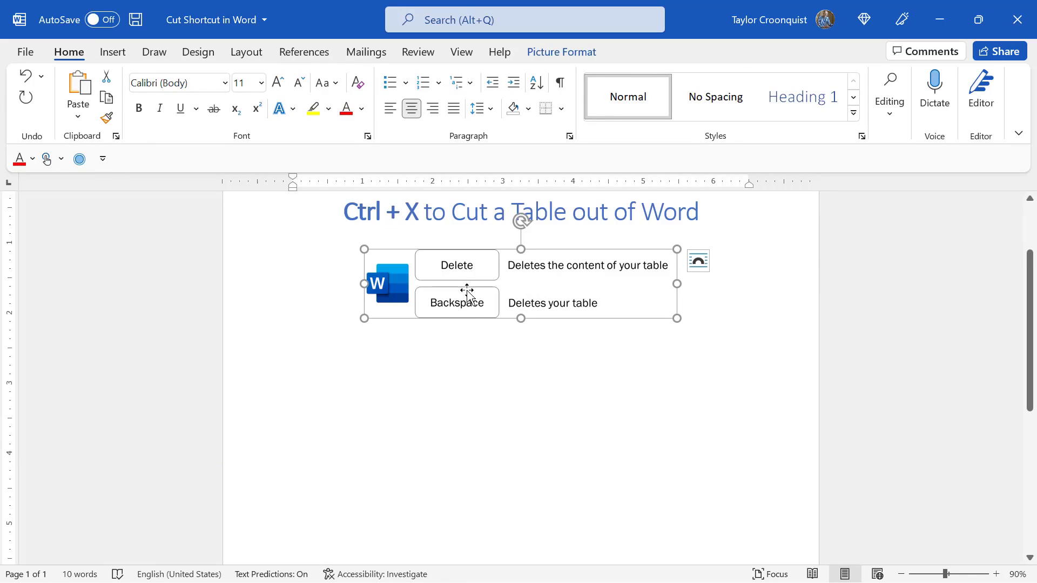
key("ctrl+x")
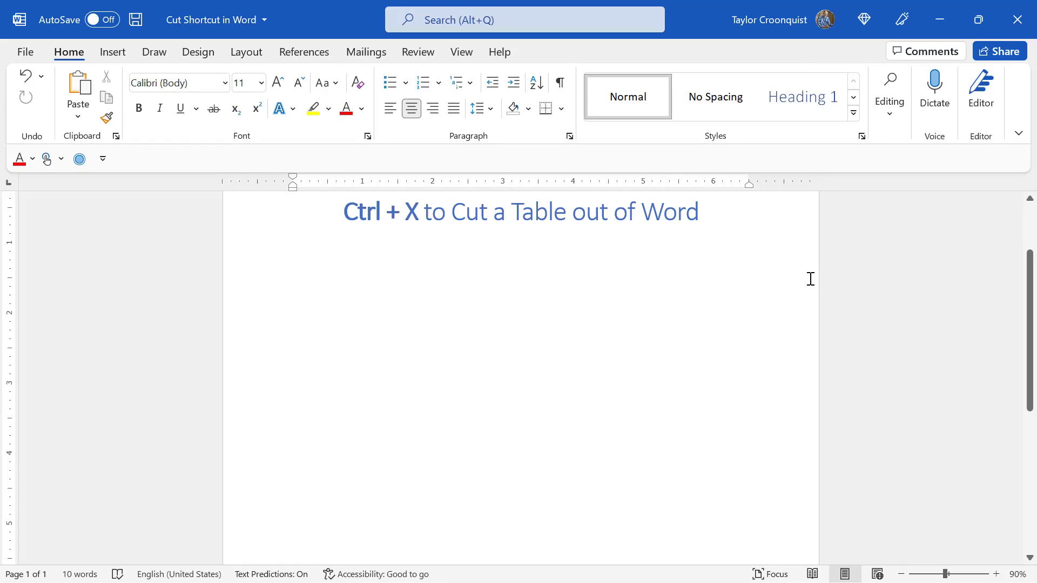
key("ctrl+z")
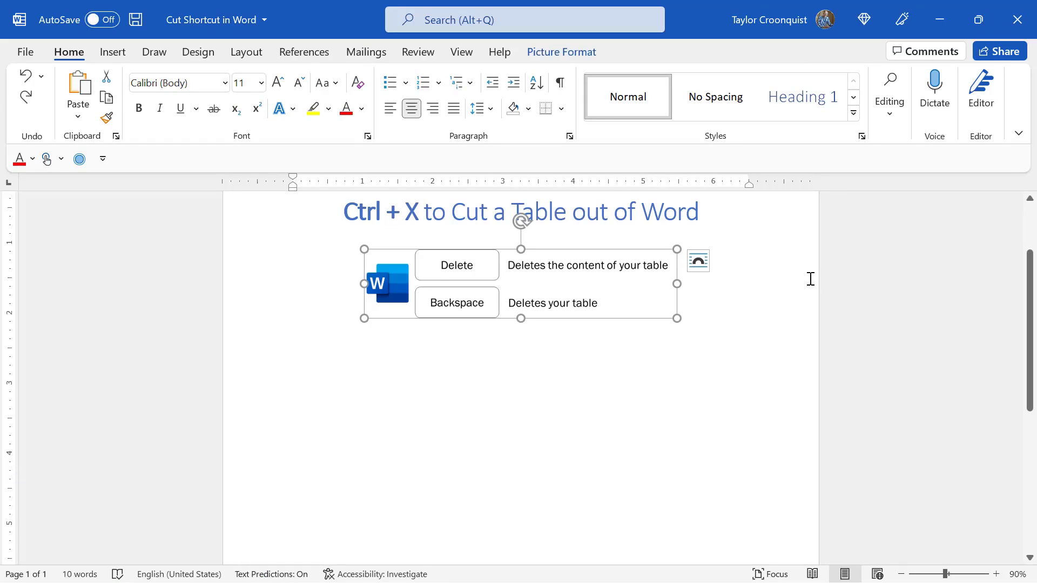
key("ctrl+z")
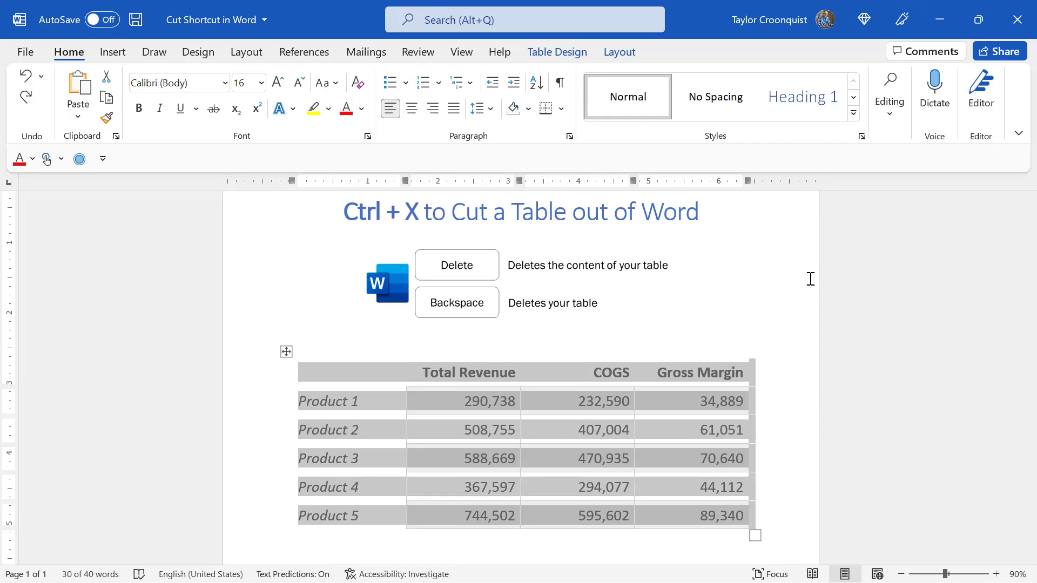
left_click_drag(343, 212, 707, 225)
- Draw red arrows toward both Ctrl keys on the slide
left_click(909, 326)
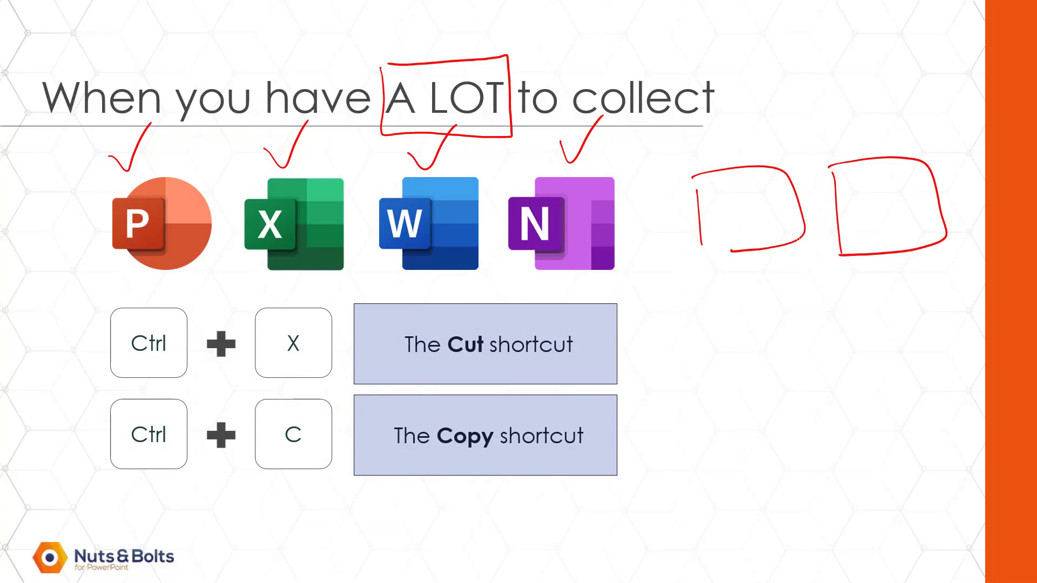
left_click_drag(18, 393, 56, 353)
left_click_drag(38, 474, 96, 438)
- Handwrite a red 24 beside the Copy shortcut box and underline it twice
mouse_move(749, 381)
left_mouse_down()
mouse_move(757, 415)
mouse_move(794, 404)
left_mouse_up()
mouse_move(804, 351)
left_mouse_down()
mouse_move(816, 383)
mouse_move(846, 380)
left_mouse_up()
left_click_drag(835, 345, 838, 402)
left_click_drag(739, 441, 862, 414)
left_click_drag(769, 460, 854, 438)
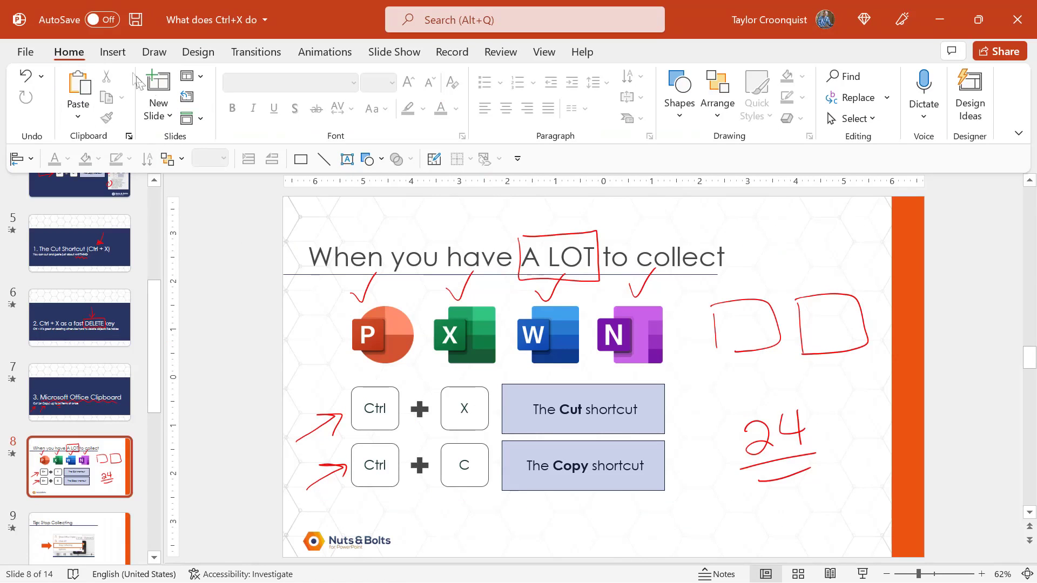
- Open the Office Clipboard pane, cut the PowerPoint icon, and paste it back from the clipboard
left_click(129, 137)
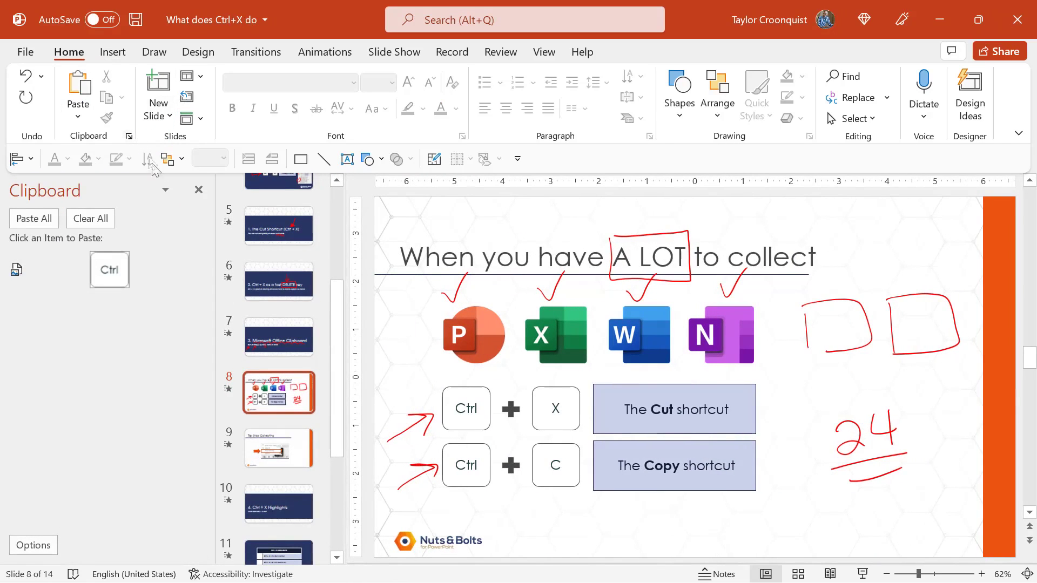
mouse_move(106, 282)
left_click(470, 349)
key("ctrl+x")
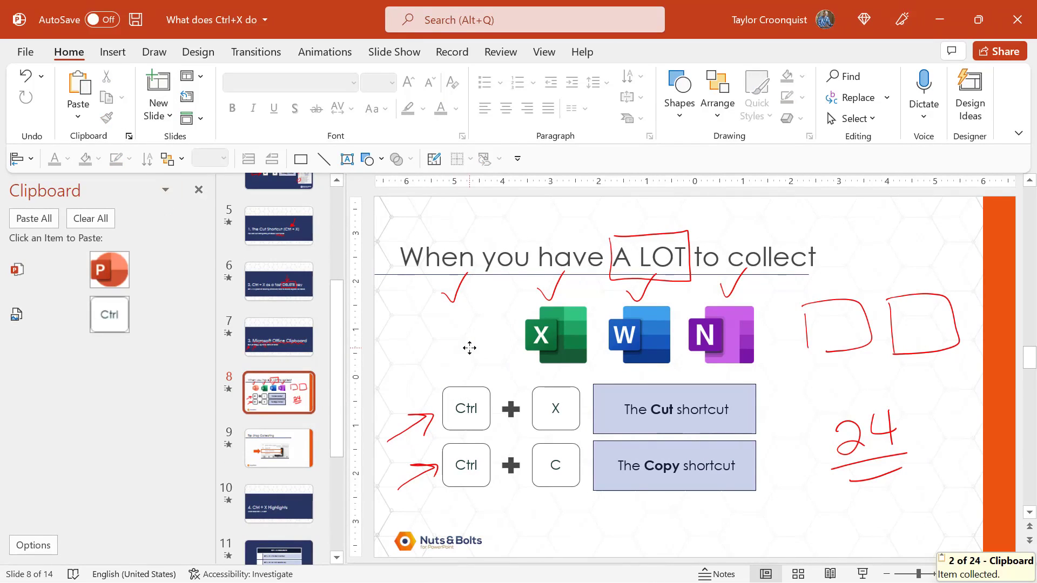
left_click(119, 267)
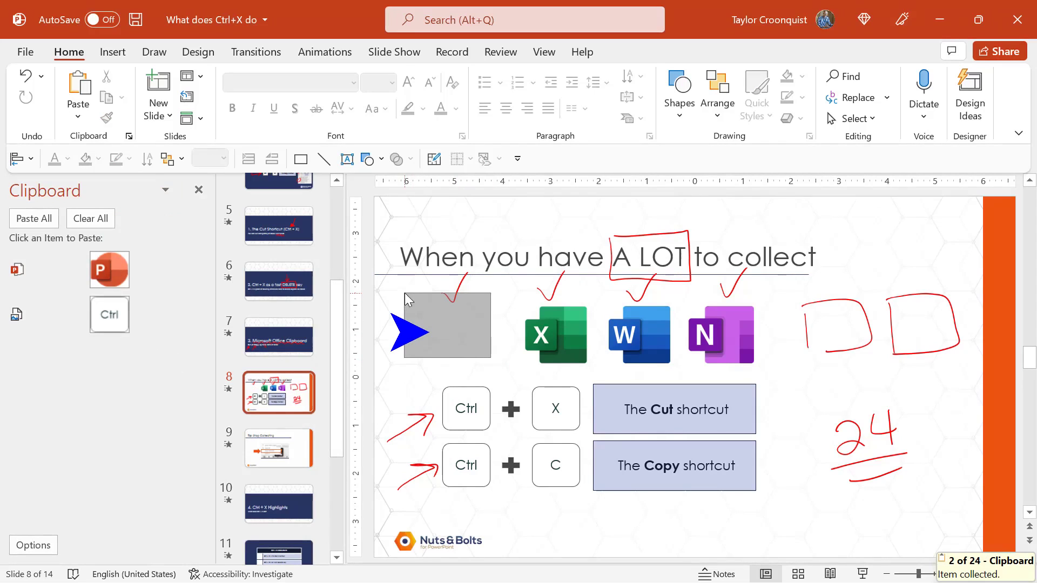
- Cut the Excel icon, the Word and OneNote icons, and the Ctrl/X/C shortcut shapes into the clipboard
left_click(559, 318)
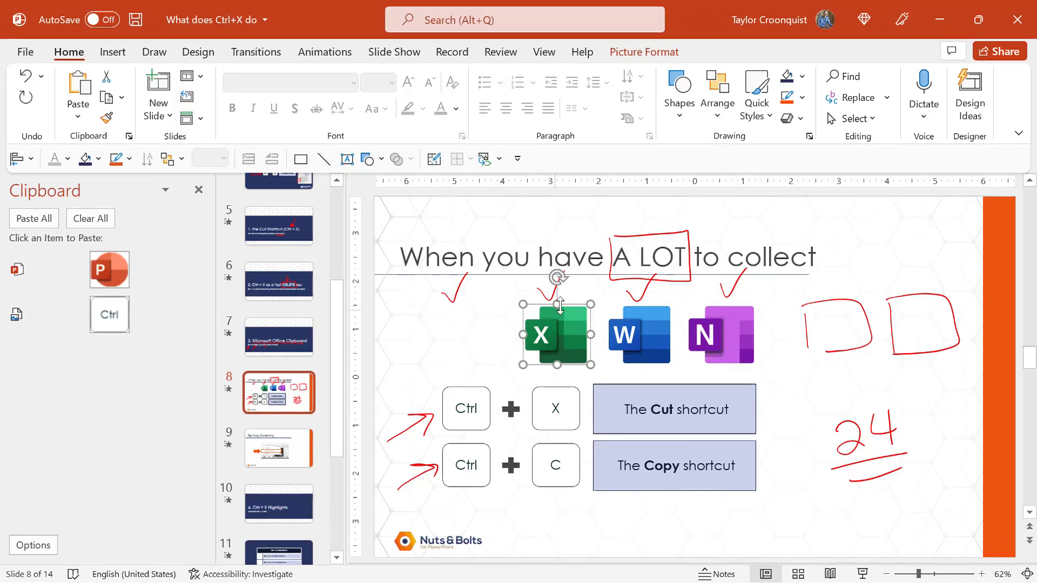
key("ctrl+x")
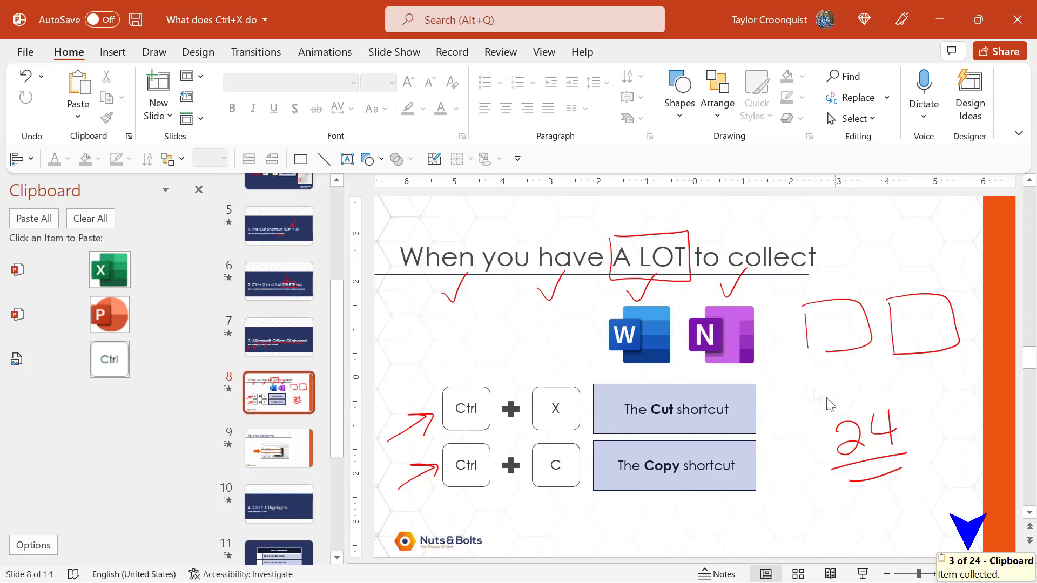
left_click_drag(792, 391, 592, 296)
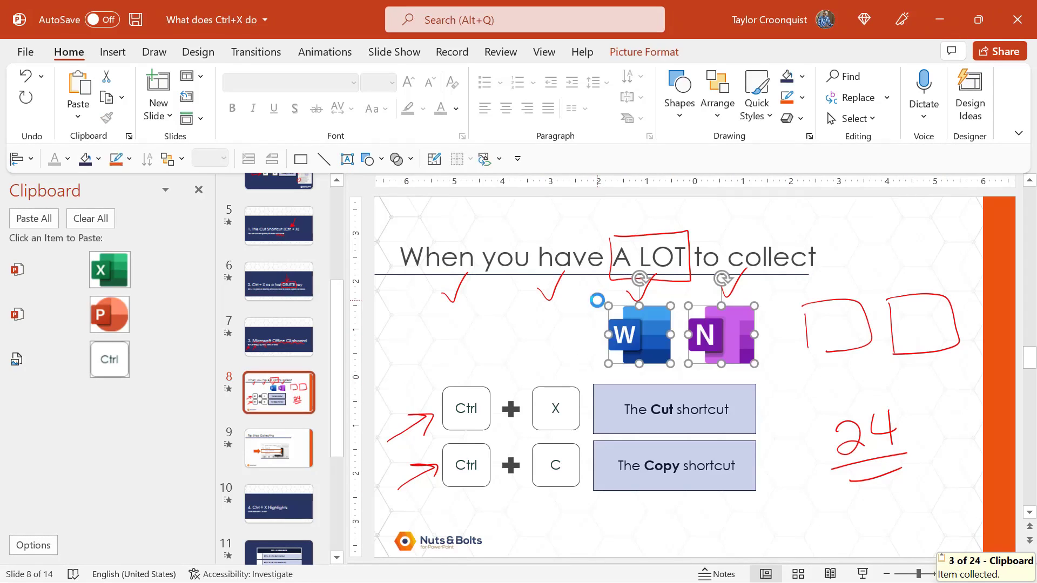
key("ctrl+x")
left_click_drag(424, 364, 790, 522)
key("ctrl+x")
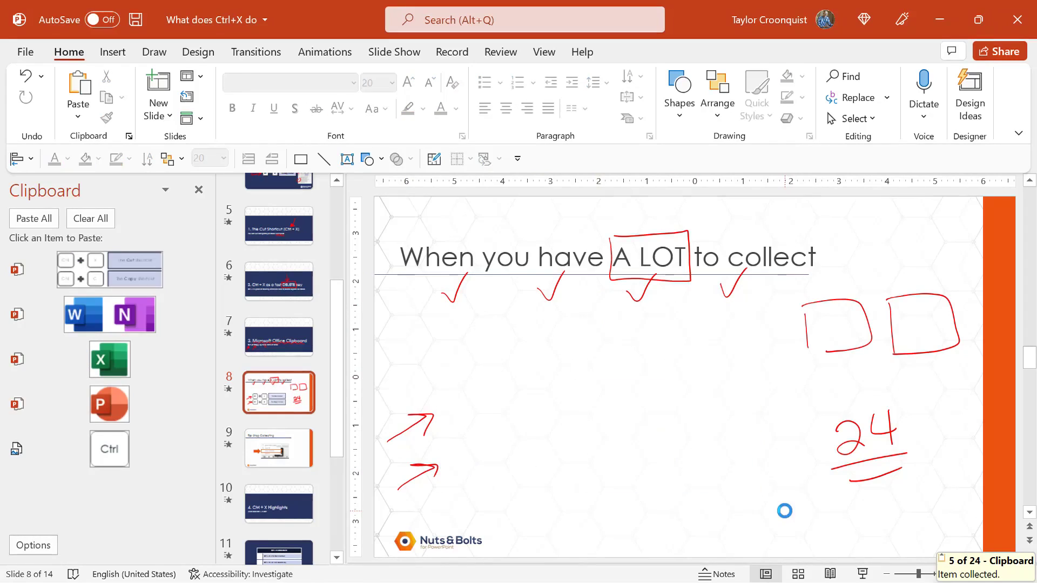
- Cut the red ink drawing to the clipboard and paste it back onto slide 8
left_click(422, 414)
key("ctrl+x")
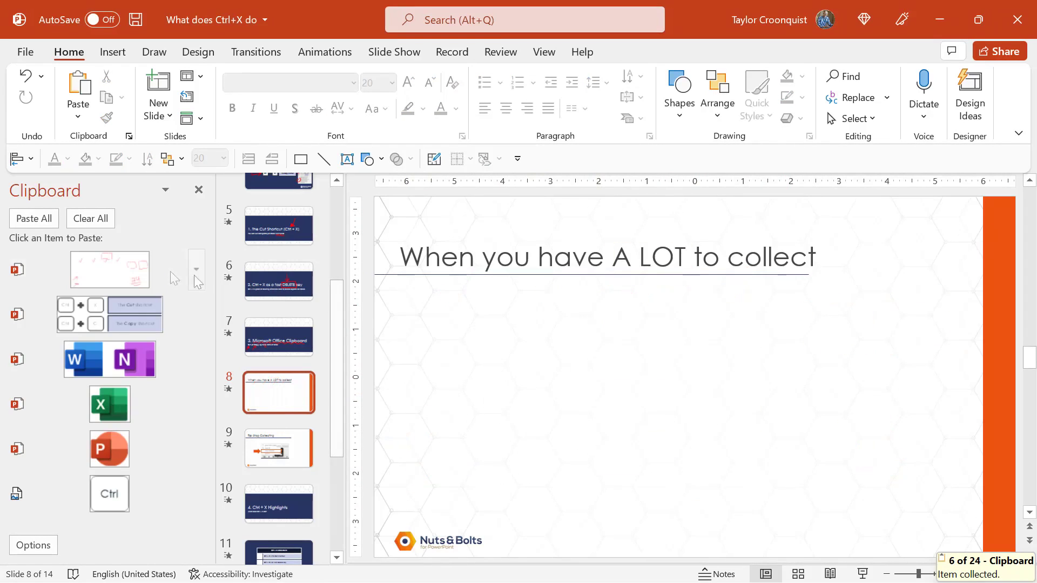
left_click(110, 267)
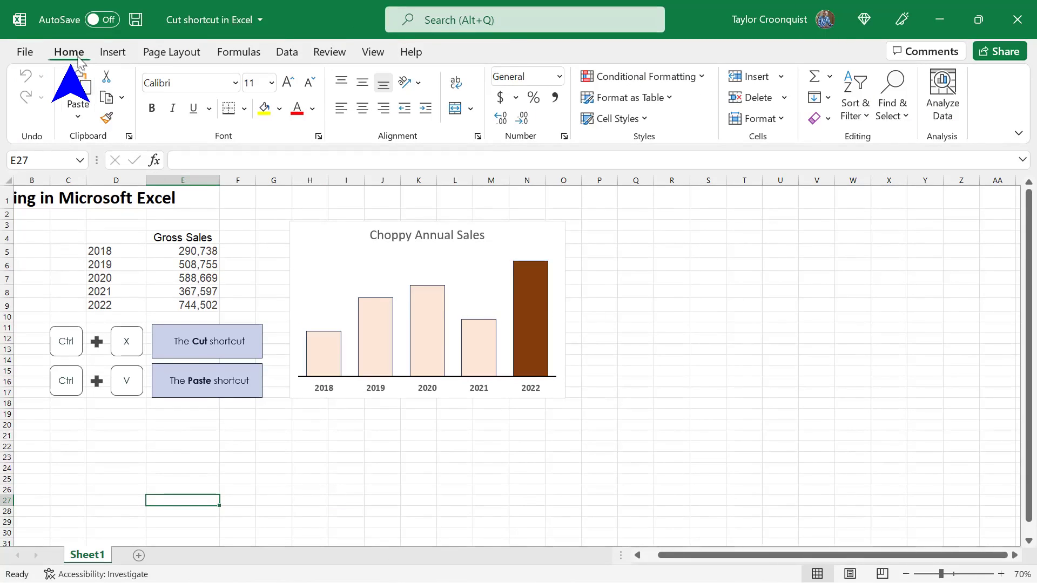
- With the Office Clipboard pane open, cut the Choppy Annual Sales chart into the collection
left_click(130, 137)
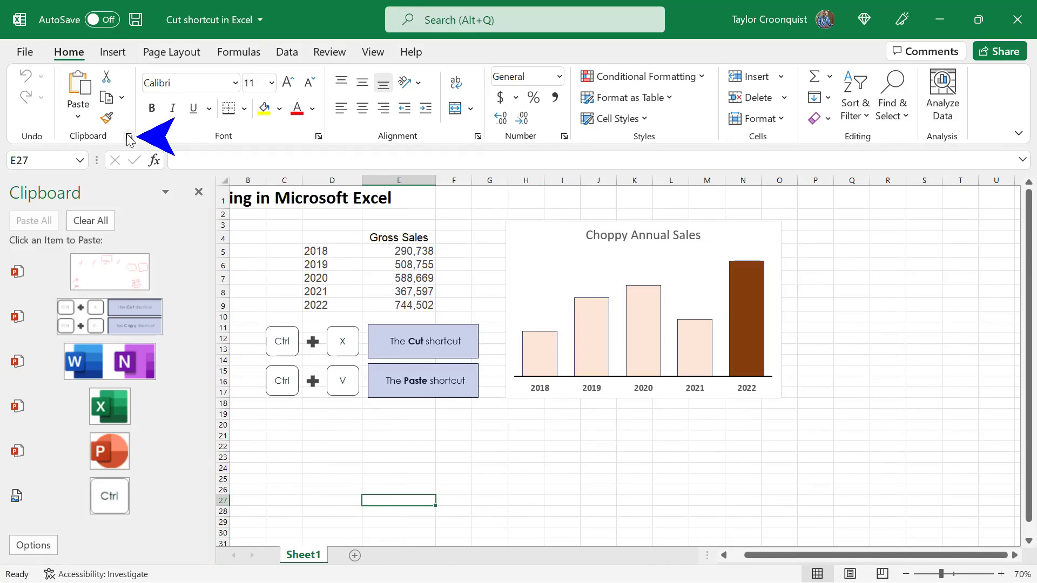
left_click(398, 338)
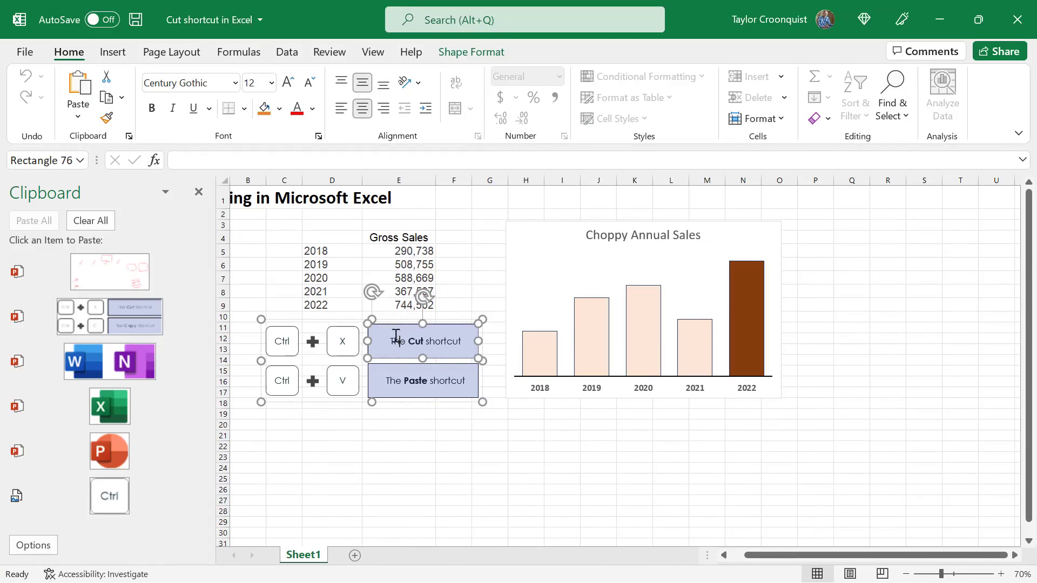
left_click(545, 235)
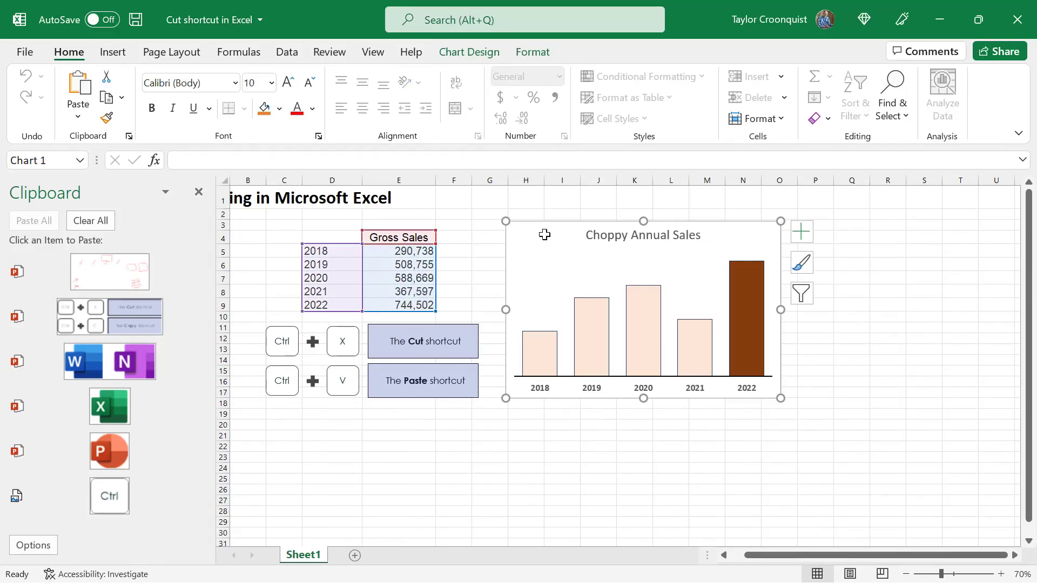
key("ctrl+x")
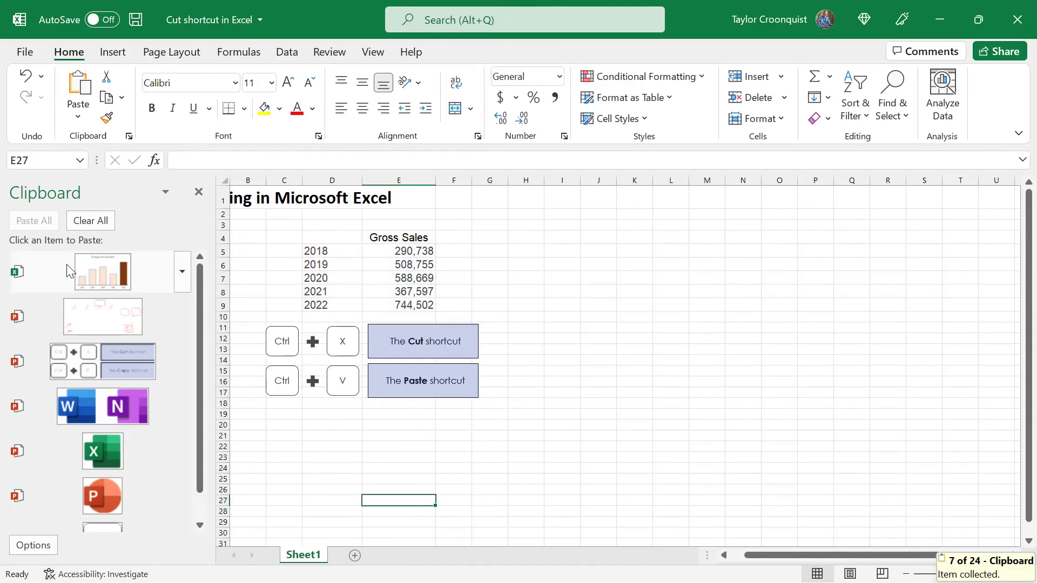
- Move the Gross Sales table from D4:E9 to D20:E25 and cut the shortcut shape group
left_click_drag(319, 236, 391, 306)
key("ctrl+x")
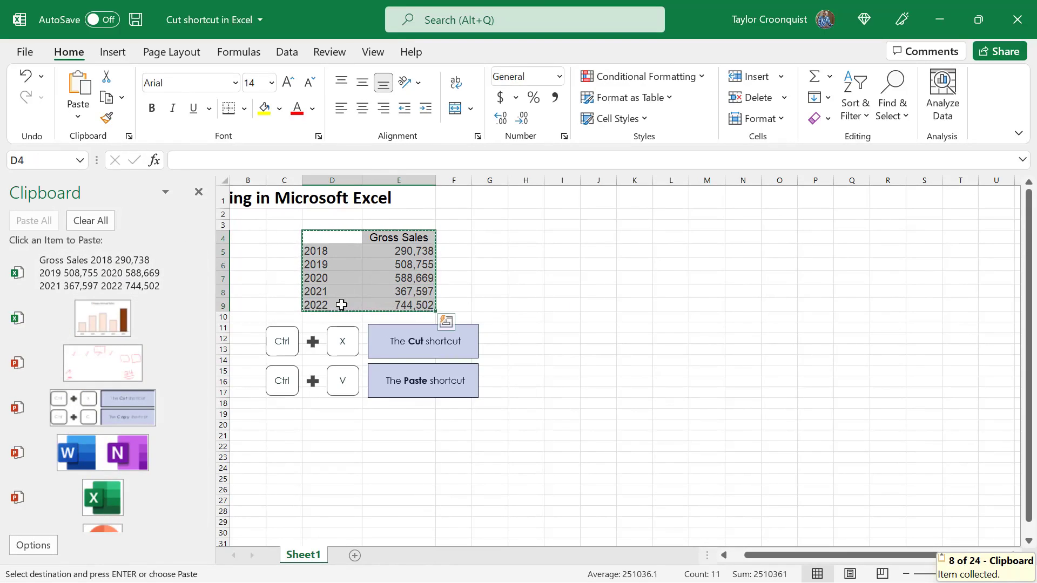
left_click_drag(324, 241, 402, 303)
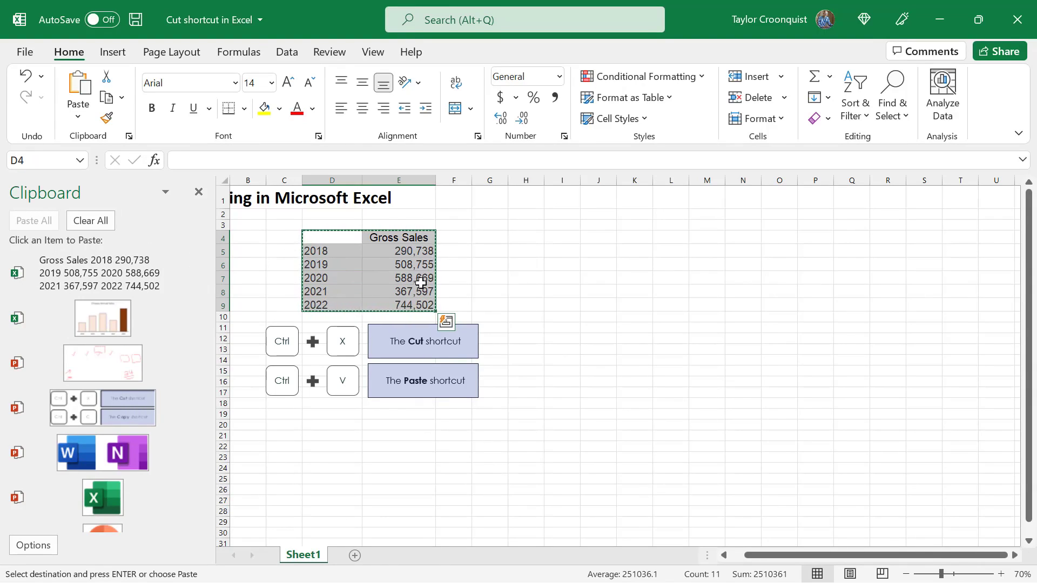
left_click(321, 424)
key("ctrl+v")
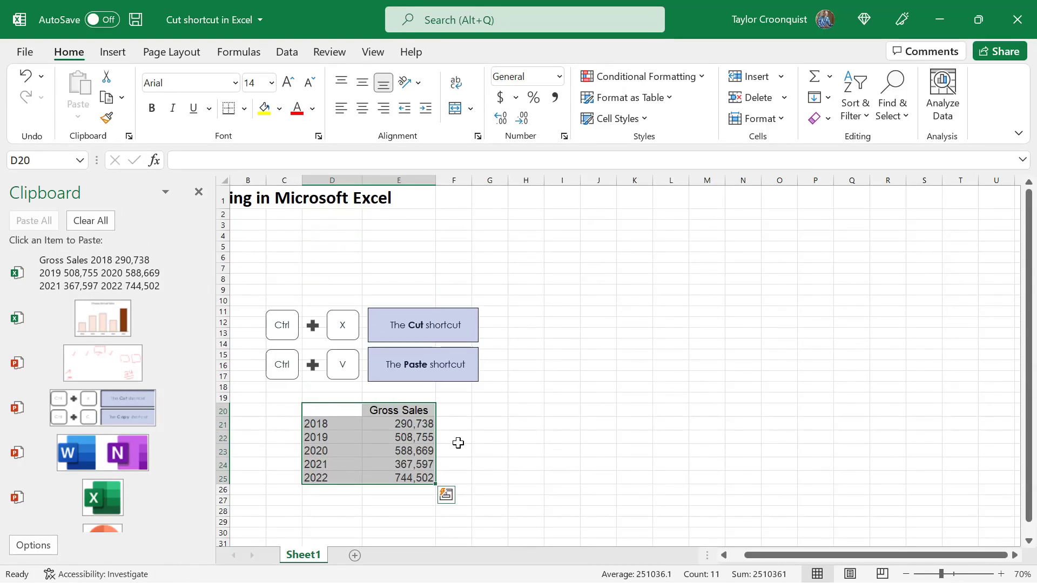
left_click(418, 310)
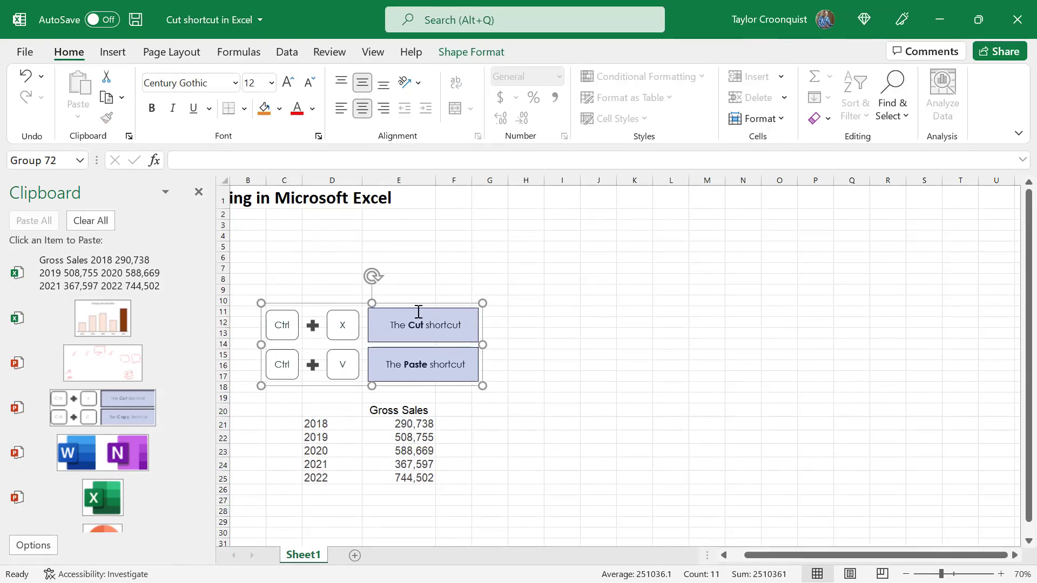
key("ctrl+x")
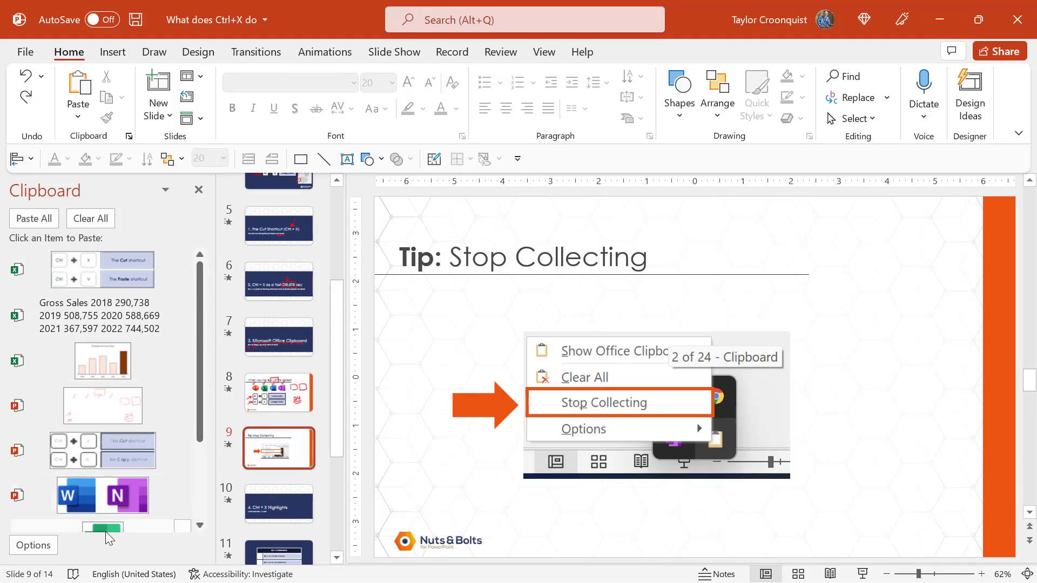
- Close the Clipboard pane and copy the clipboard-menu screenshot picture as the tenth item
left_click(198, 190)
left_click(461, 336)
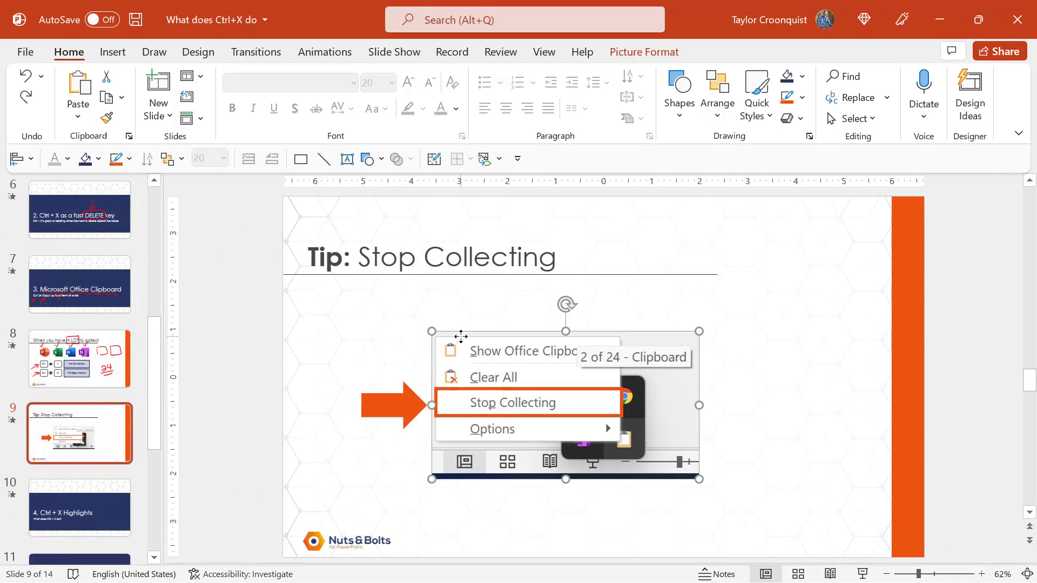
key("ctrl+c")
- Choose Stop Collecting on the Office Clipboard tray icon and cut the screenshot off the slide
key("super")
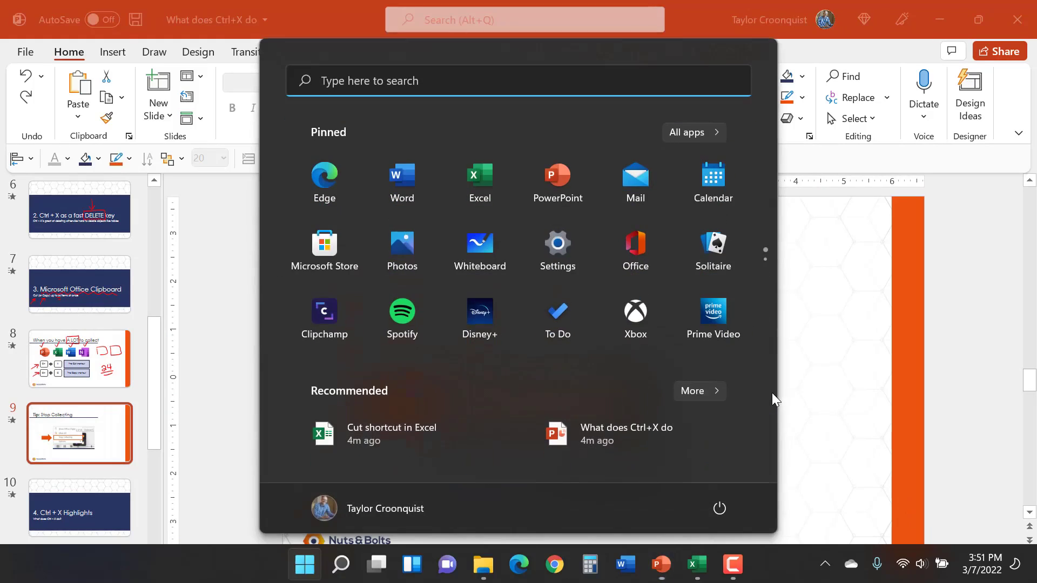
left_click(826, 567)
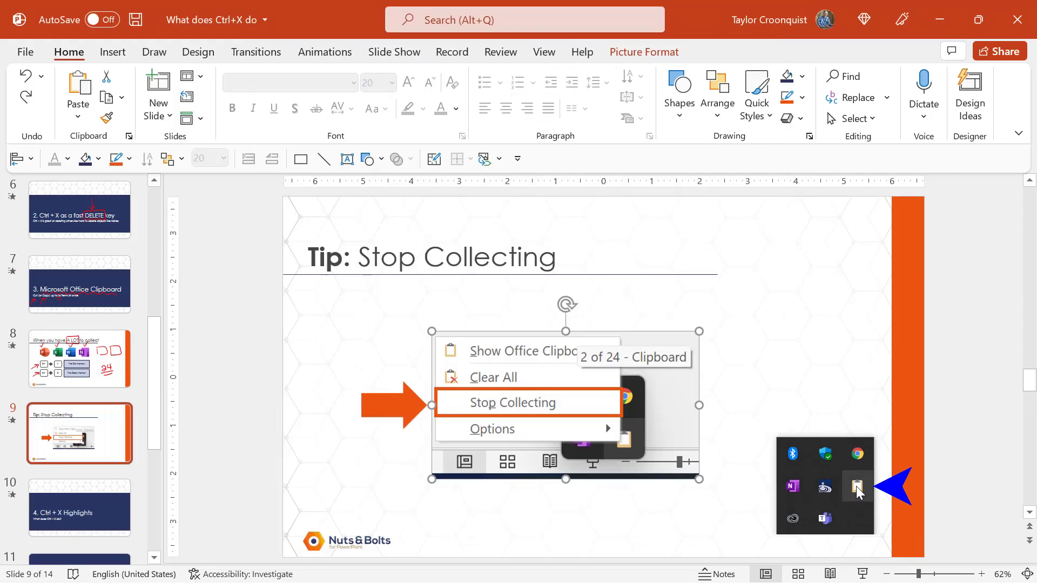
right_click(858, 491)
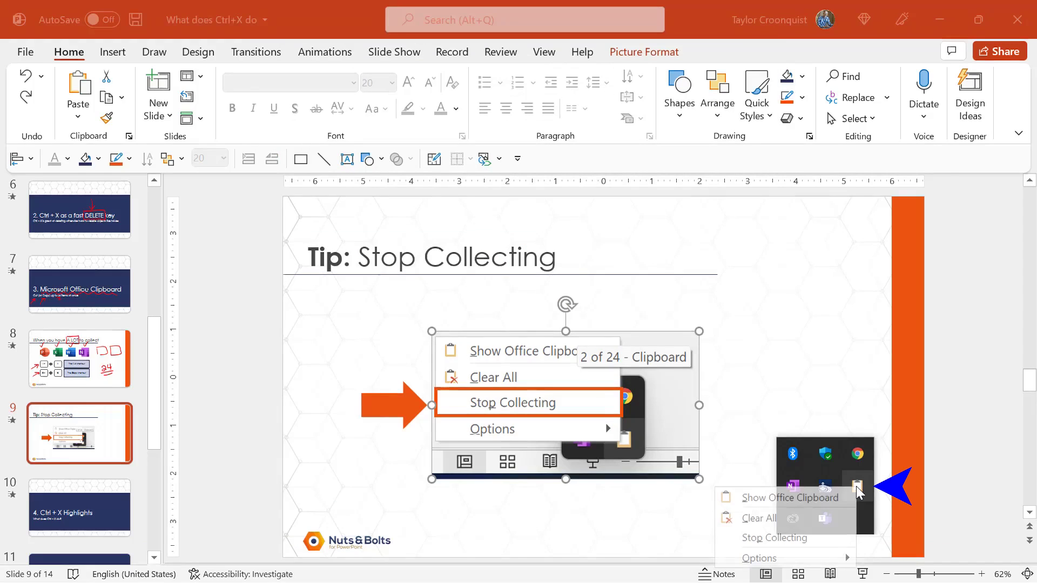
left_click(819, 543)
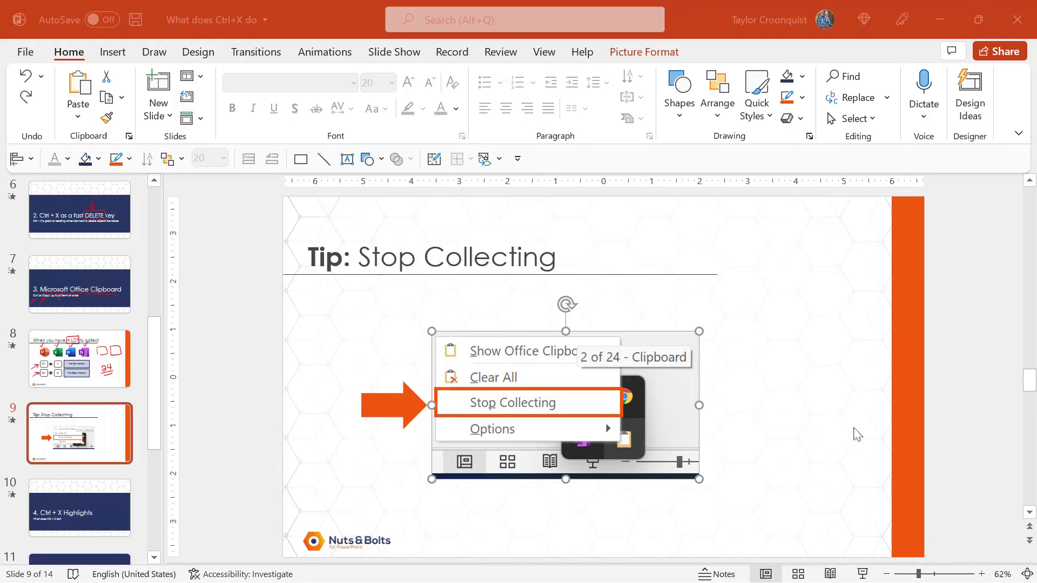
key("ctrl+x")
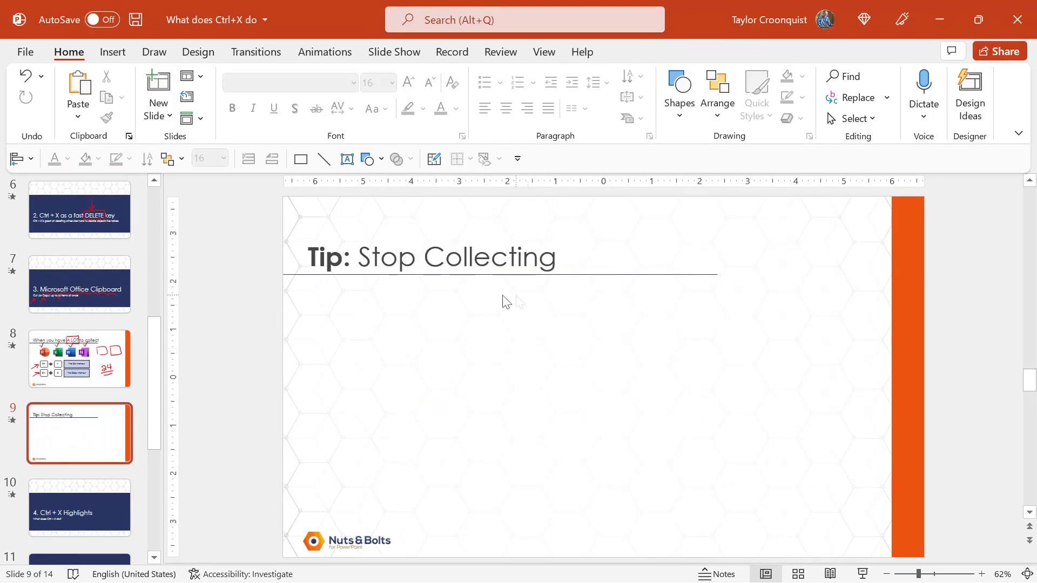
left_click_drag(489, 378, 708, 494)
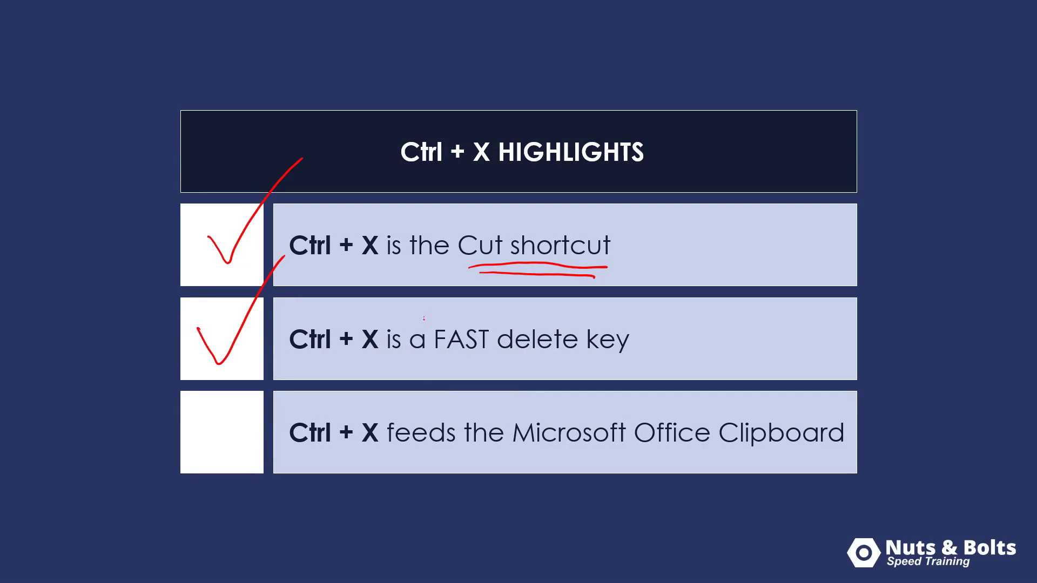
- Tick the second and third Ctrl + X highlights on the recap slide in red pen ink
mouse_move(431, 319)
left_mouse_down()
mouse_move(456, 355)
mouse_move(493, 316)
mouse_move(430, 319)
mouse_move(483, 359)
mouse_move(497, 317)
mouse_move(421, 318)
left_mouse_up()
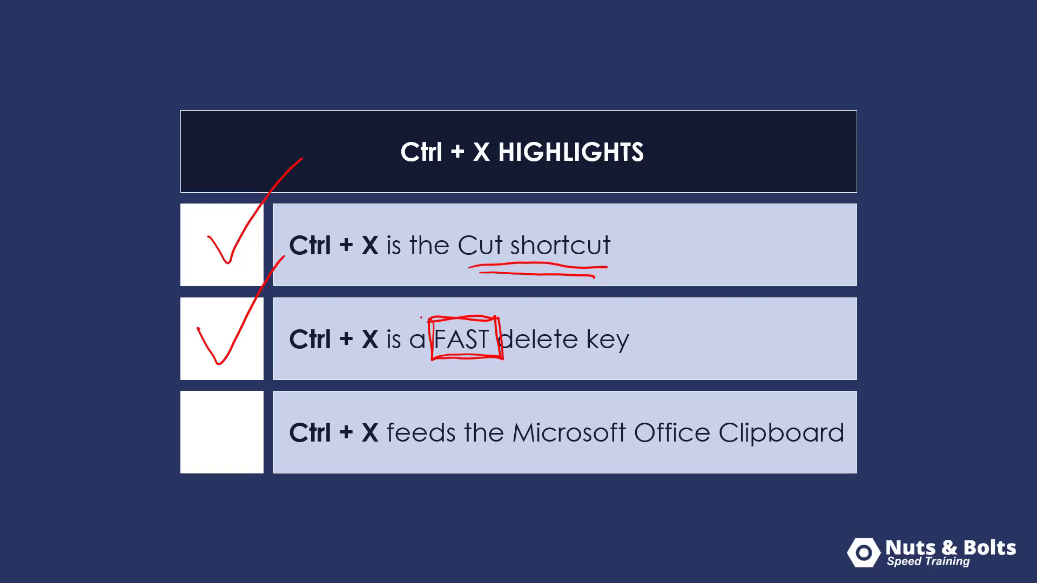
mouse_move(208, 424)
left_mouse_down()
mouse_move(253, 404)
mouse_move(275, 367)
left_mouse_up()
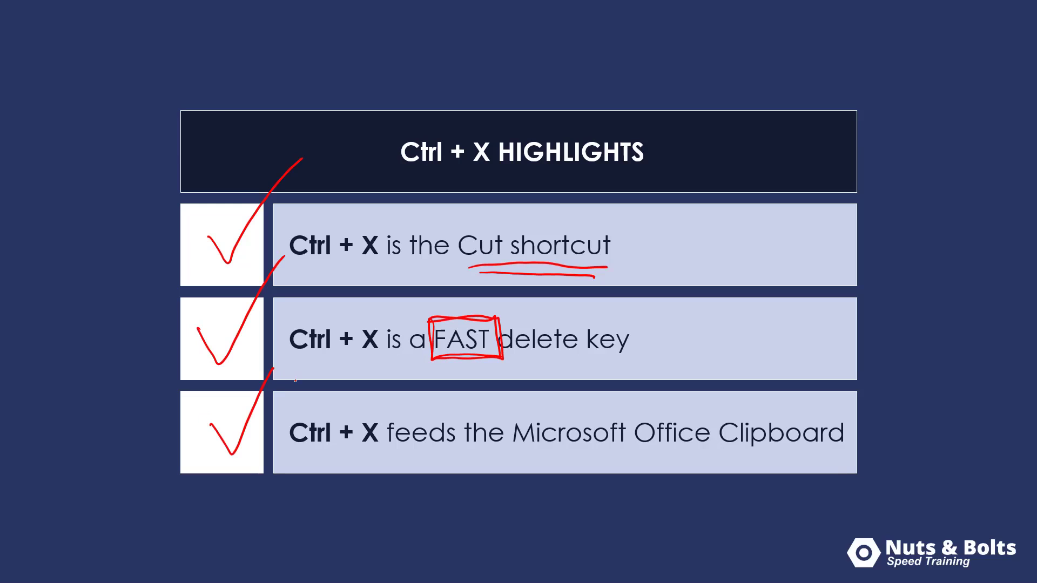